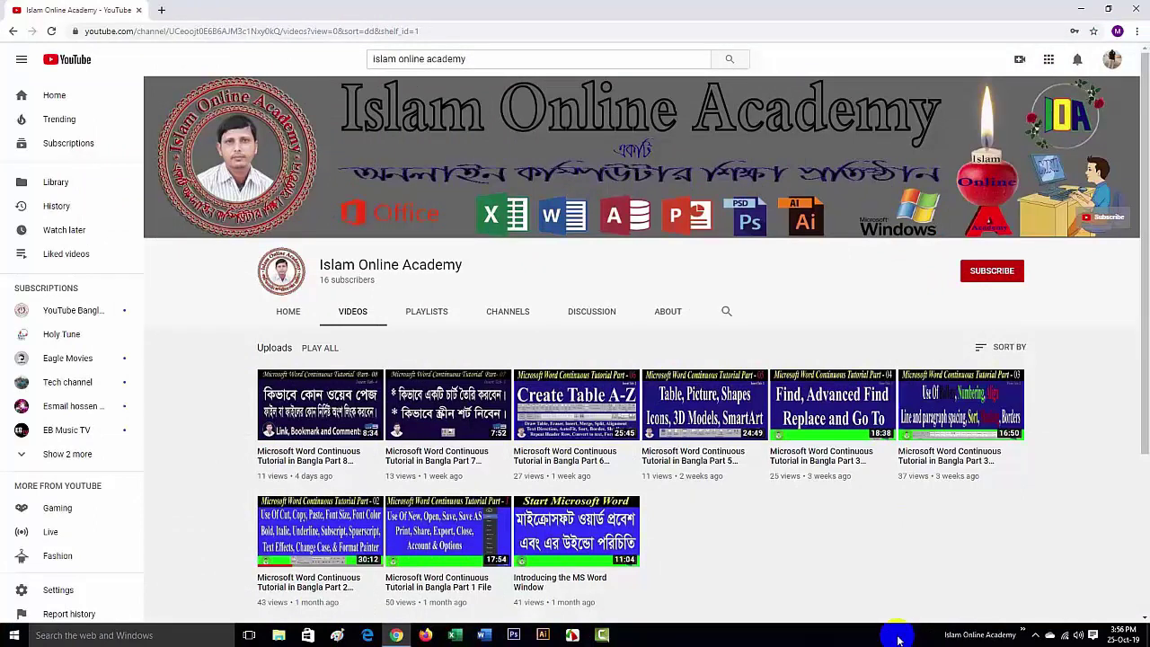
Step: Subscribe to the Islam Online Academy channel and set its notifications to All
click(987, 271)
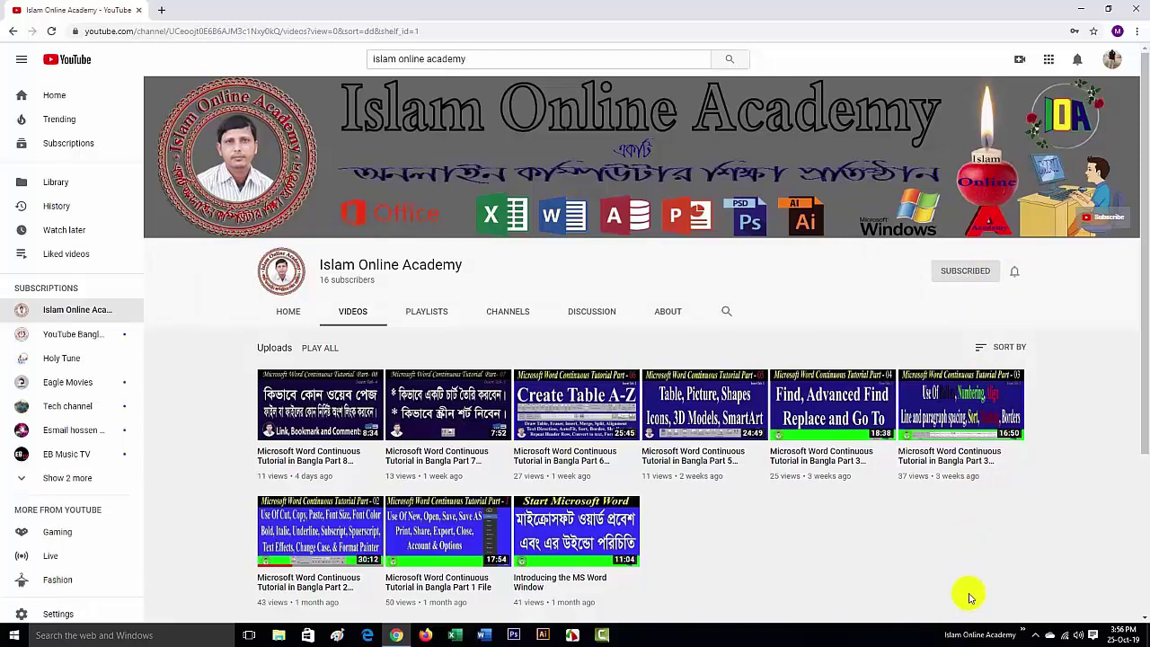
click(1016, 271)
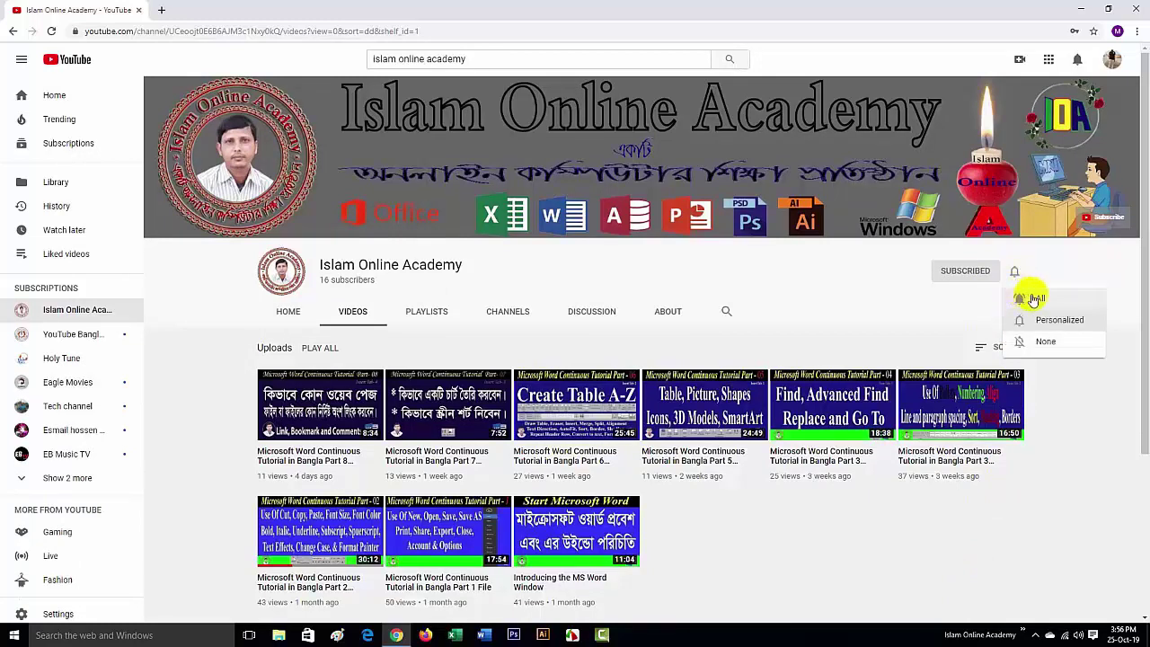
click(1035, 299)
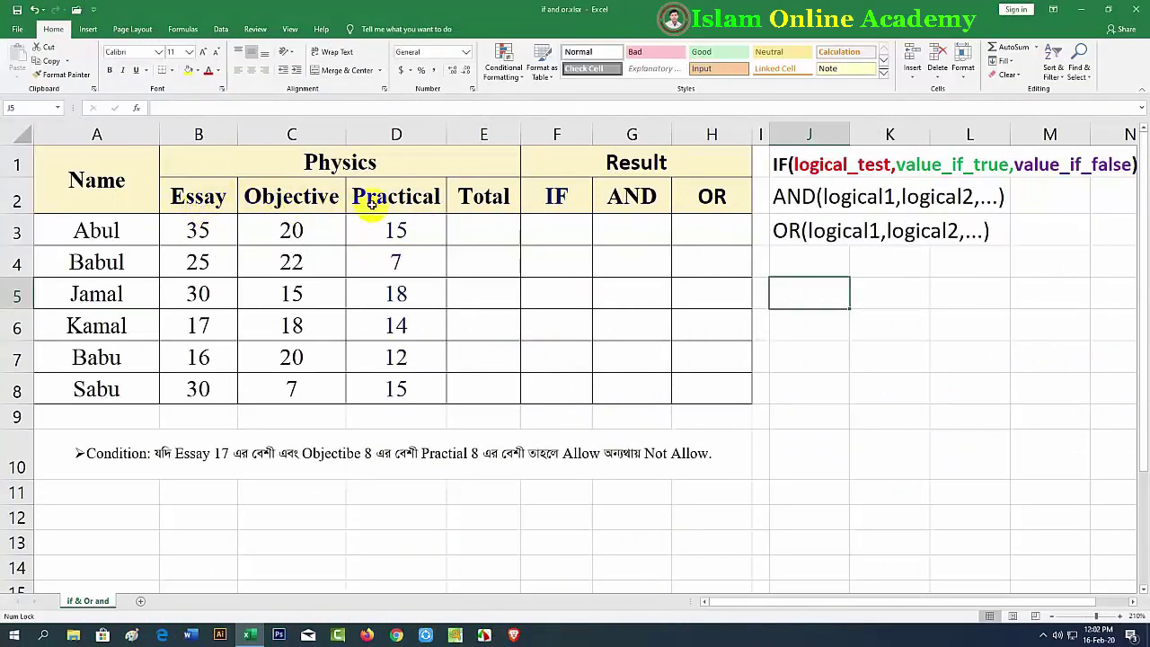
Step: In the Excel workbook, total the first student's marks in E3 with =SUM(B3:D3) and fill the formula down to E8
click(466, 228)
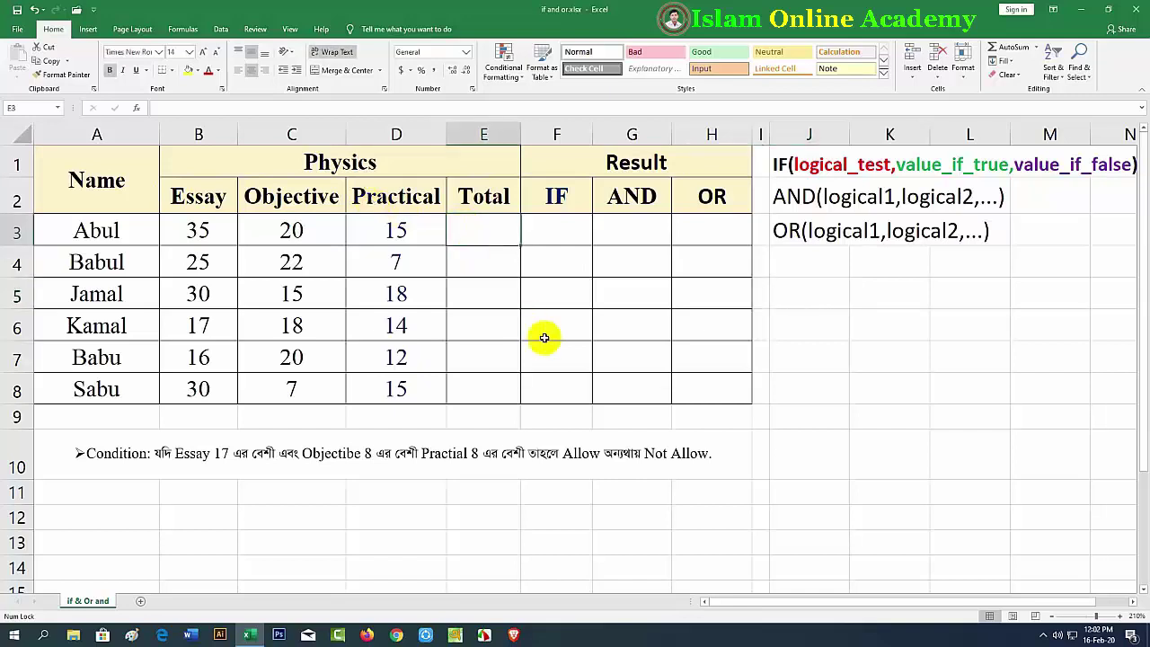
text(=)
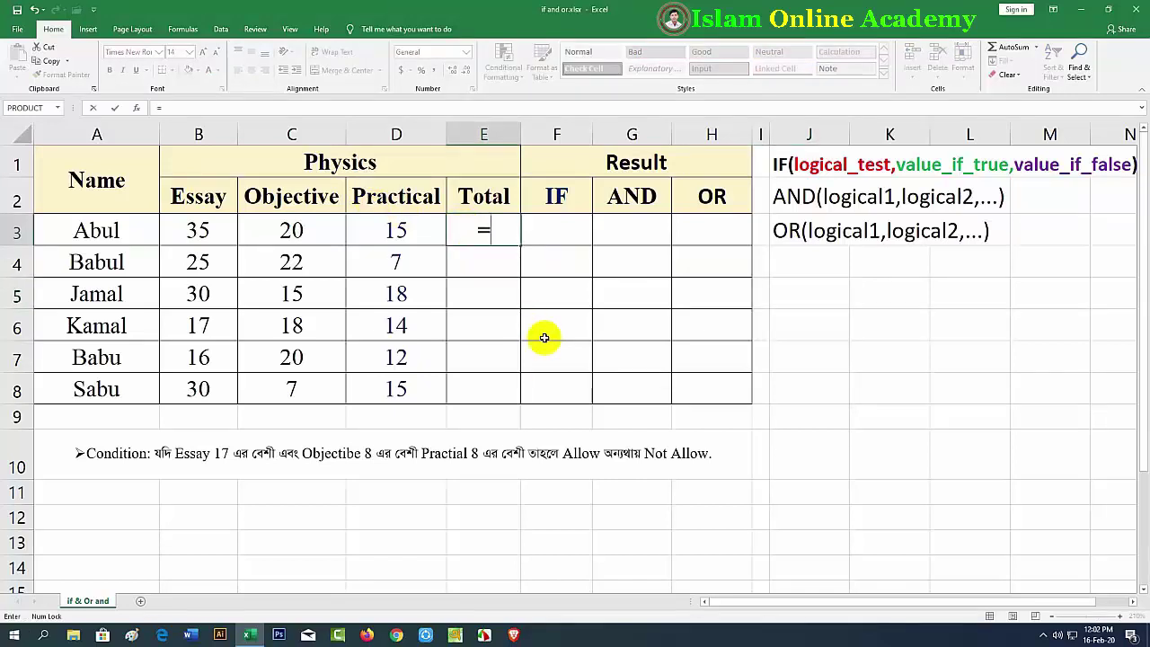
text(sum)
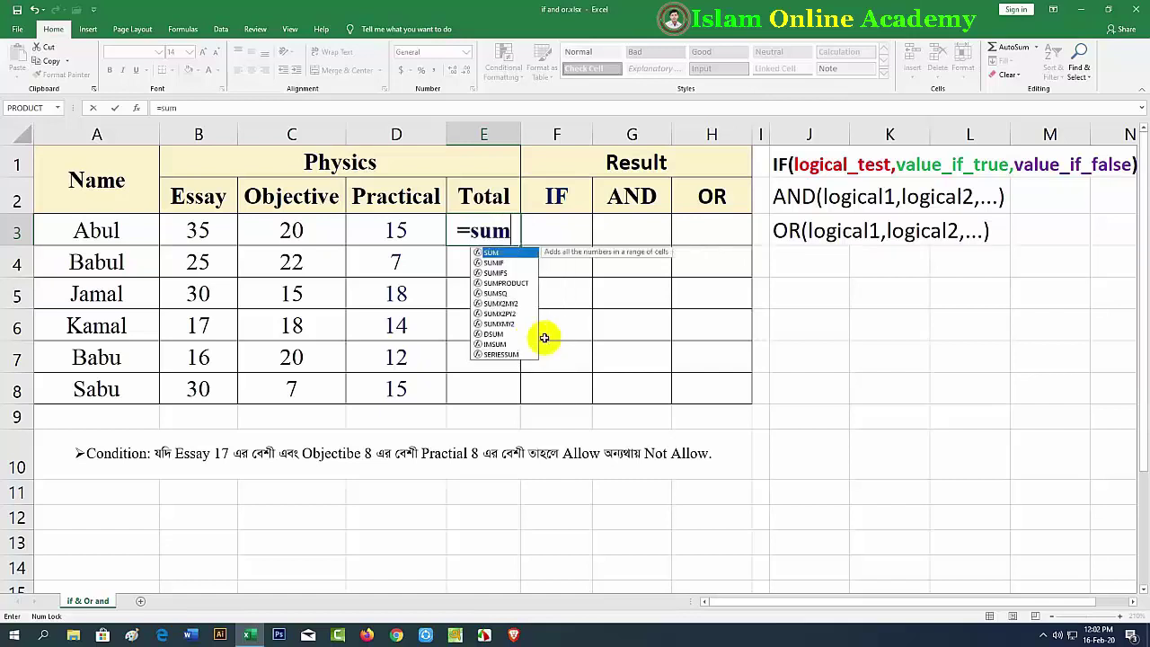
text(()
drag(184, 230, 367, 230)
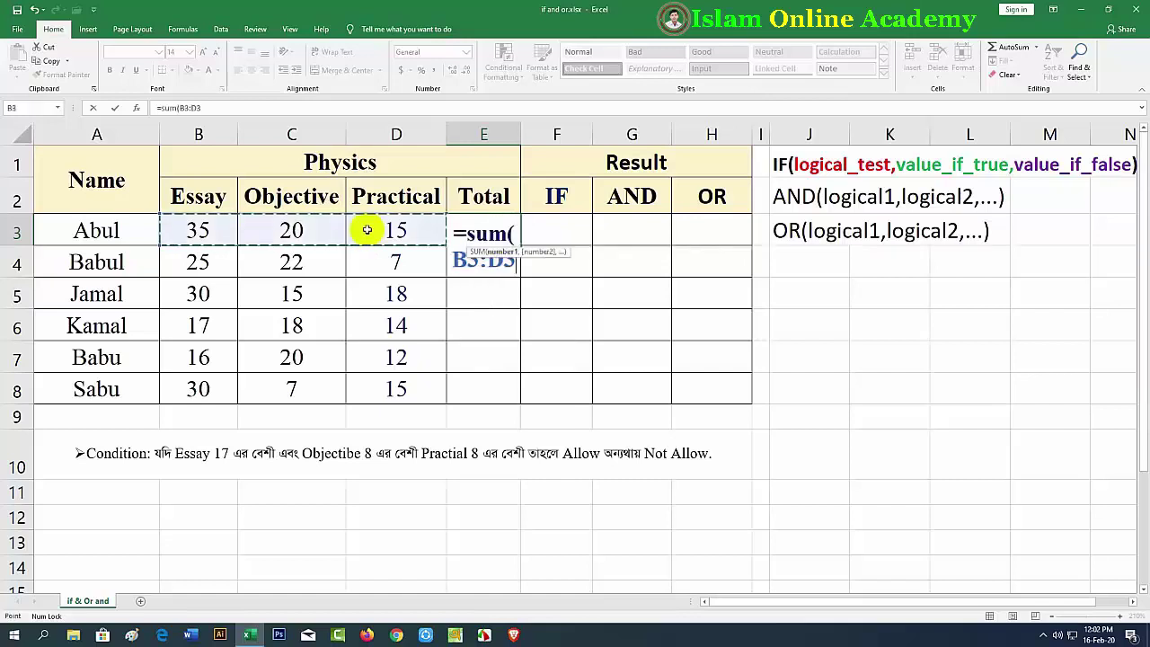
text())
key(Return)
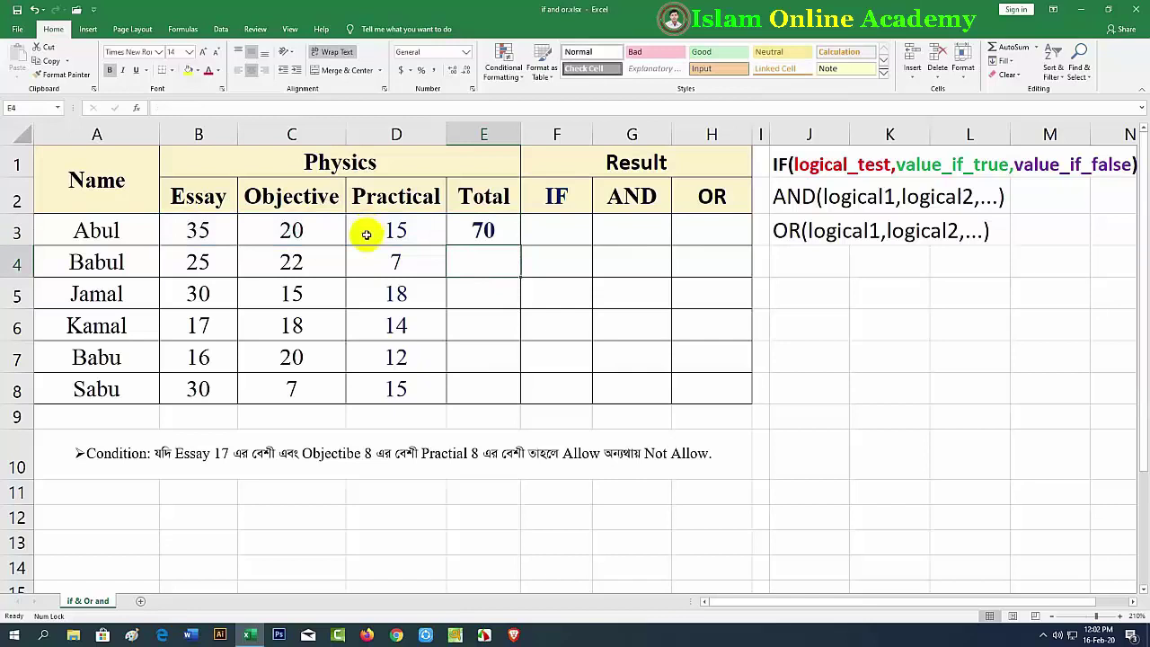
click(493, 235)
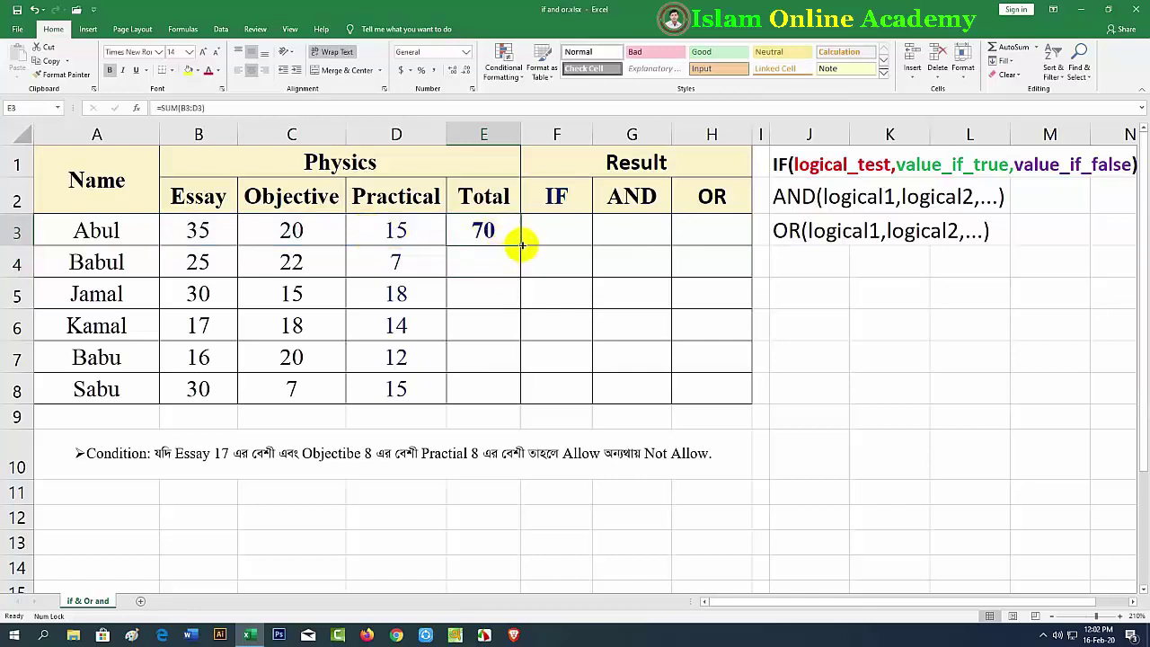
drag(521, 244, 521, 397)
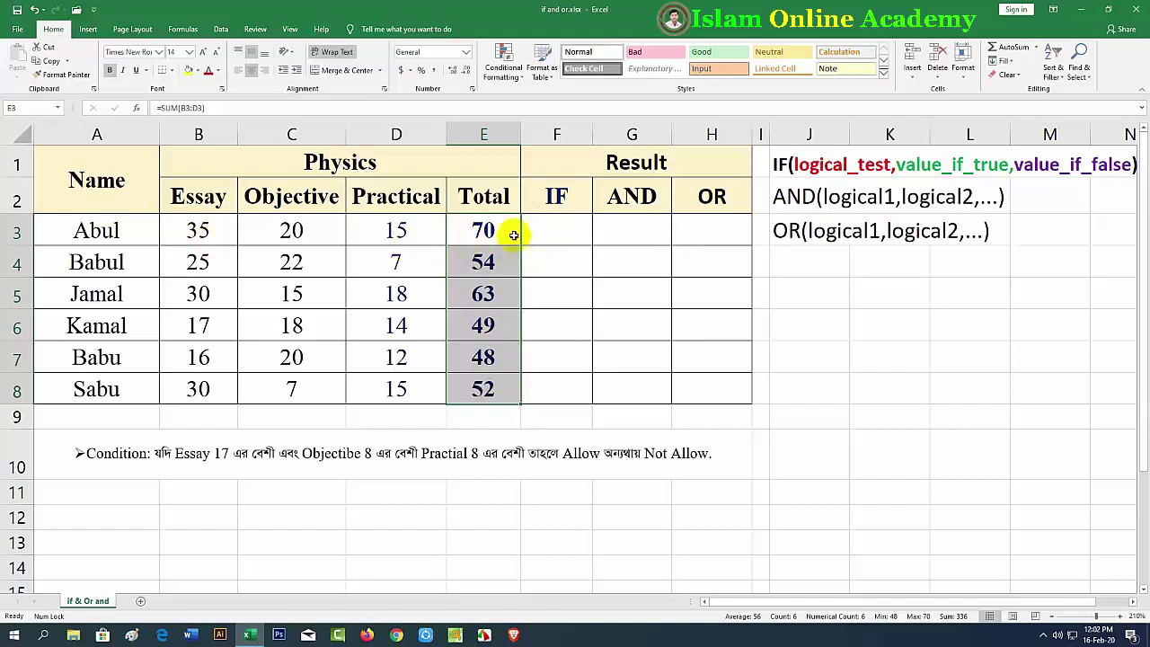
Step: Start an IF formula in F3 with the logical test E3>=33
click(547, 234)
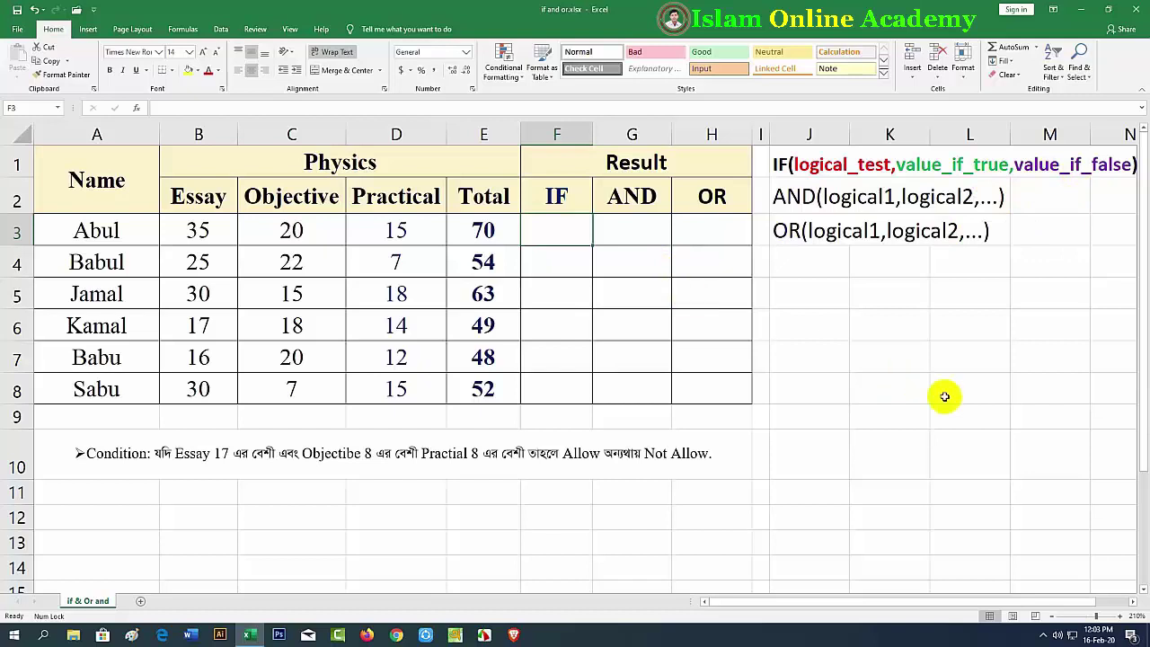
text(=)
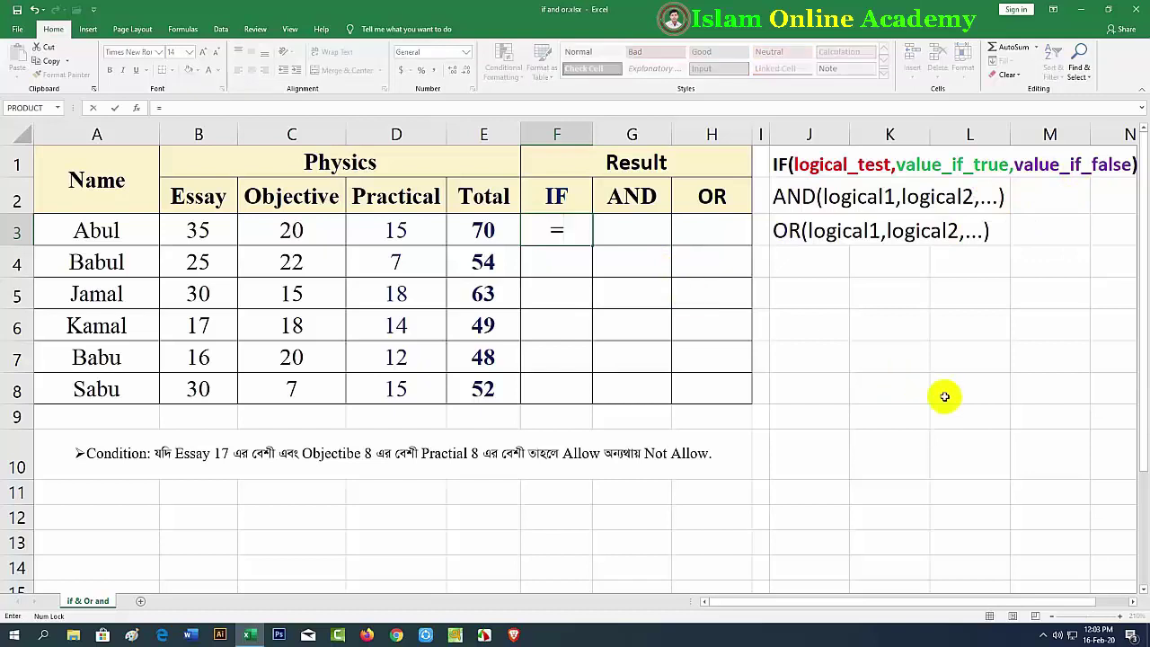
text(if()
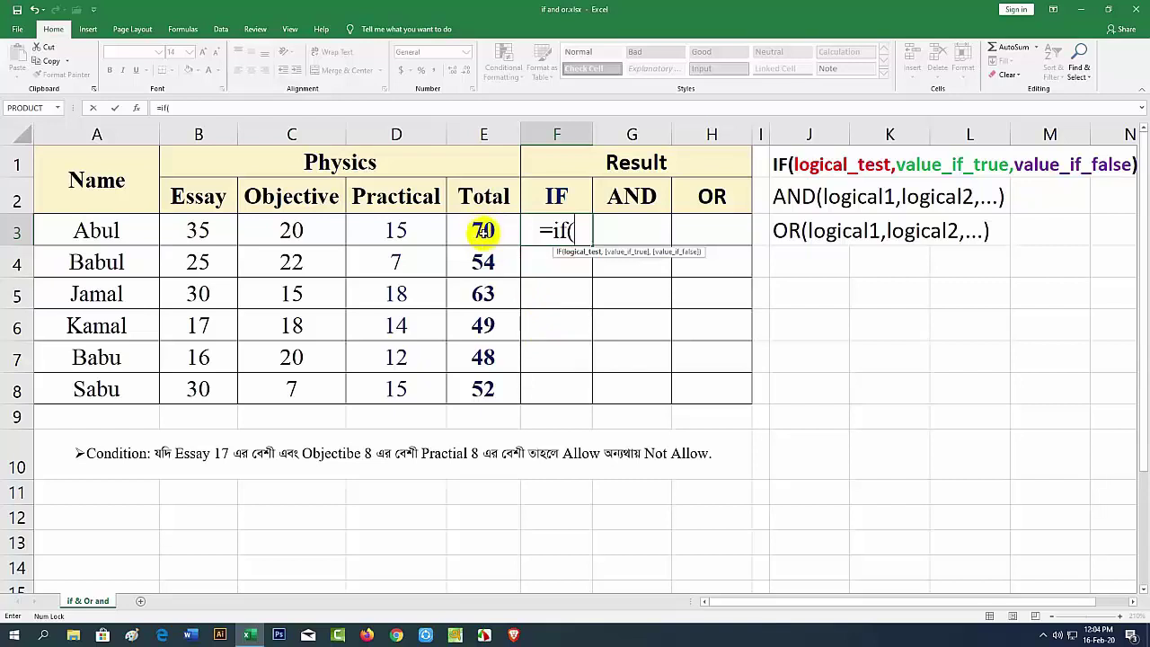
click(483, 231)
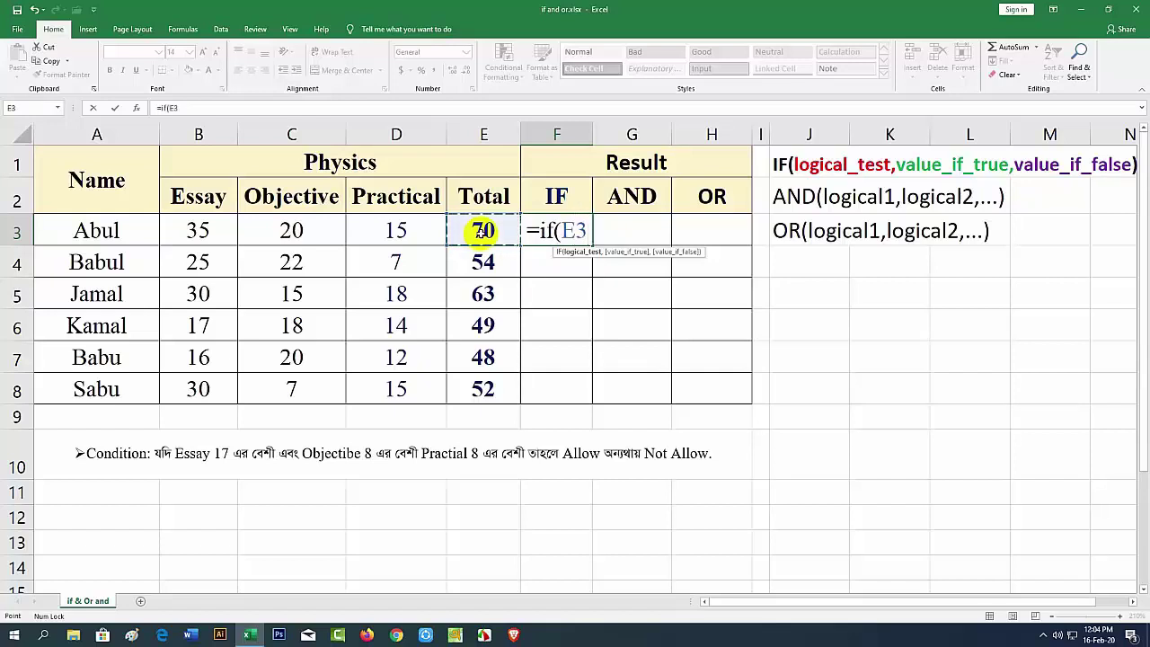
text(>=)
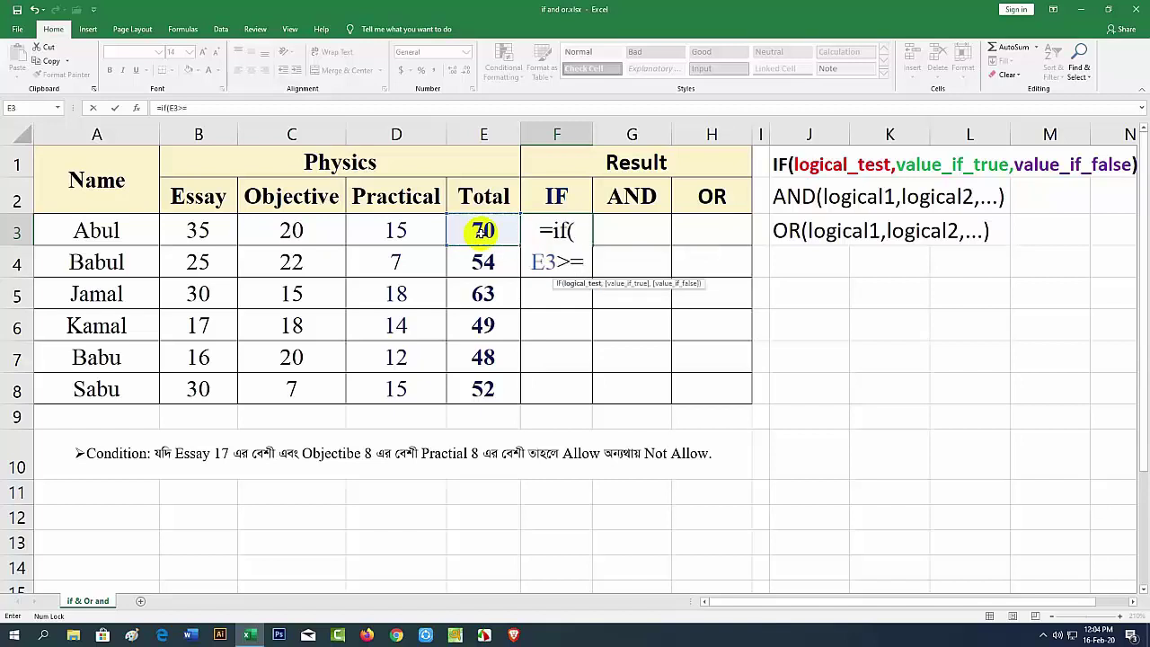
text(33)
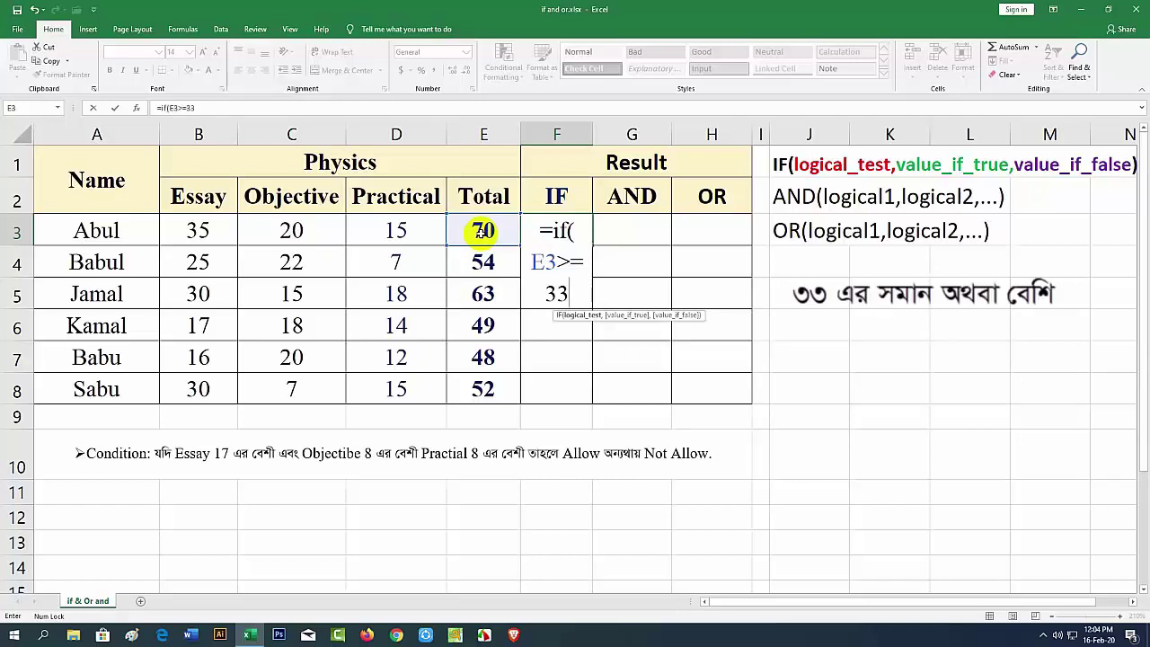
text(,)
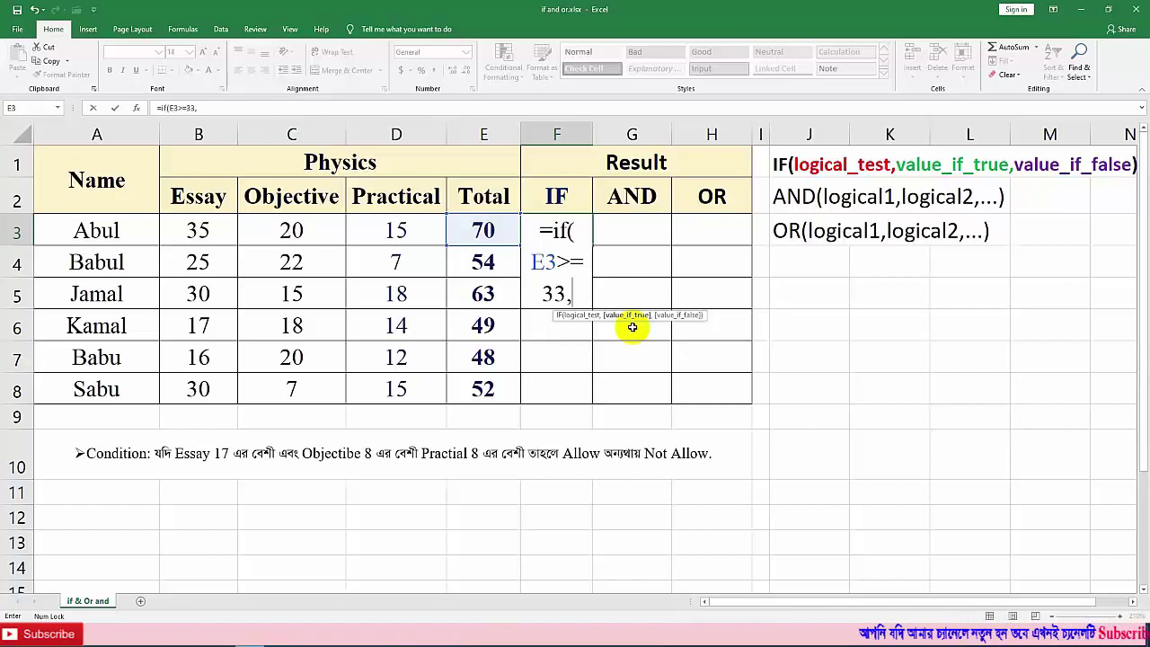
Step: Complete the F3 formula with "Pass" if true and "Fail" if false, and fill it down to F8
text(")
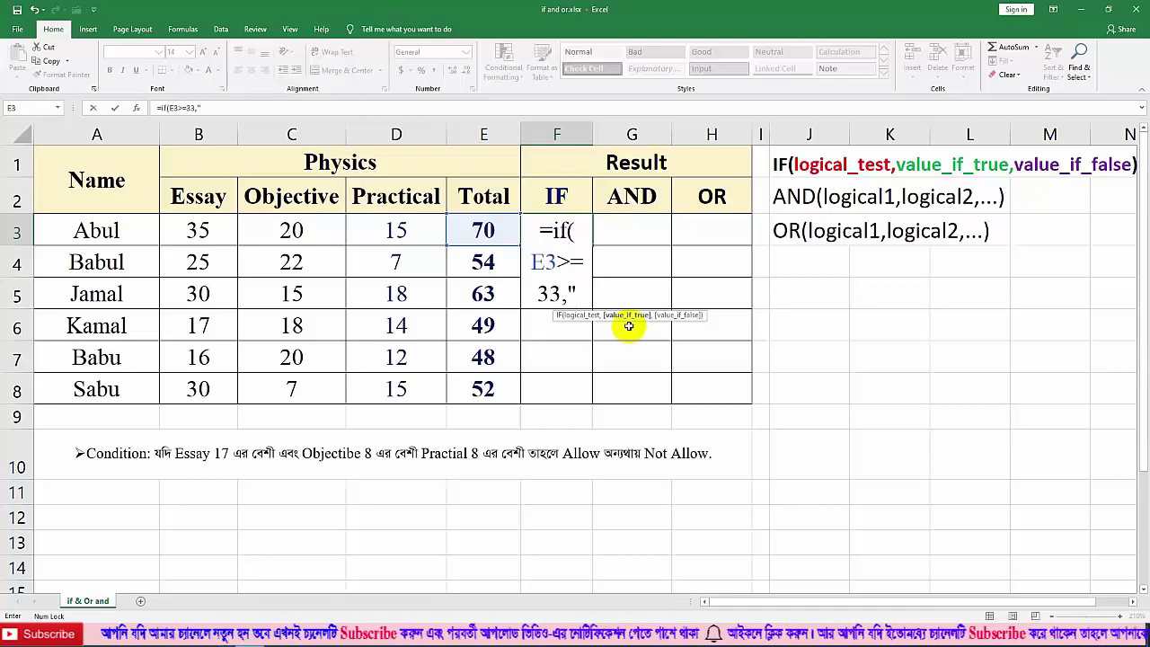
text(P)
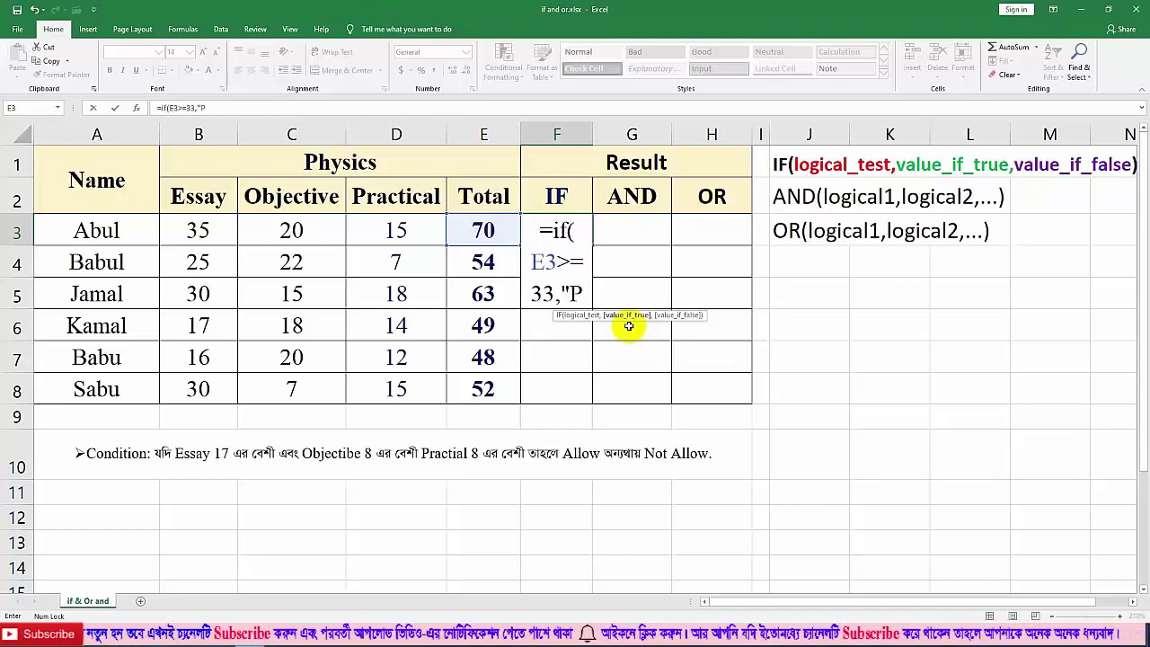
text(ass)
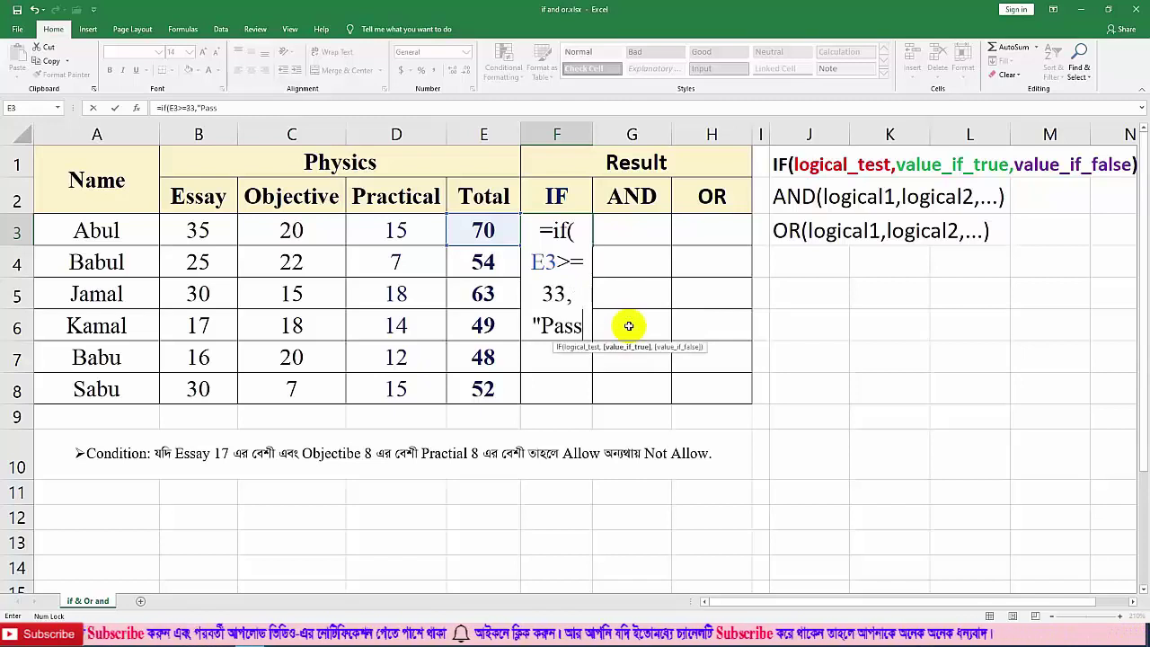
text(")
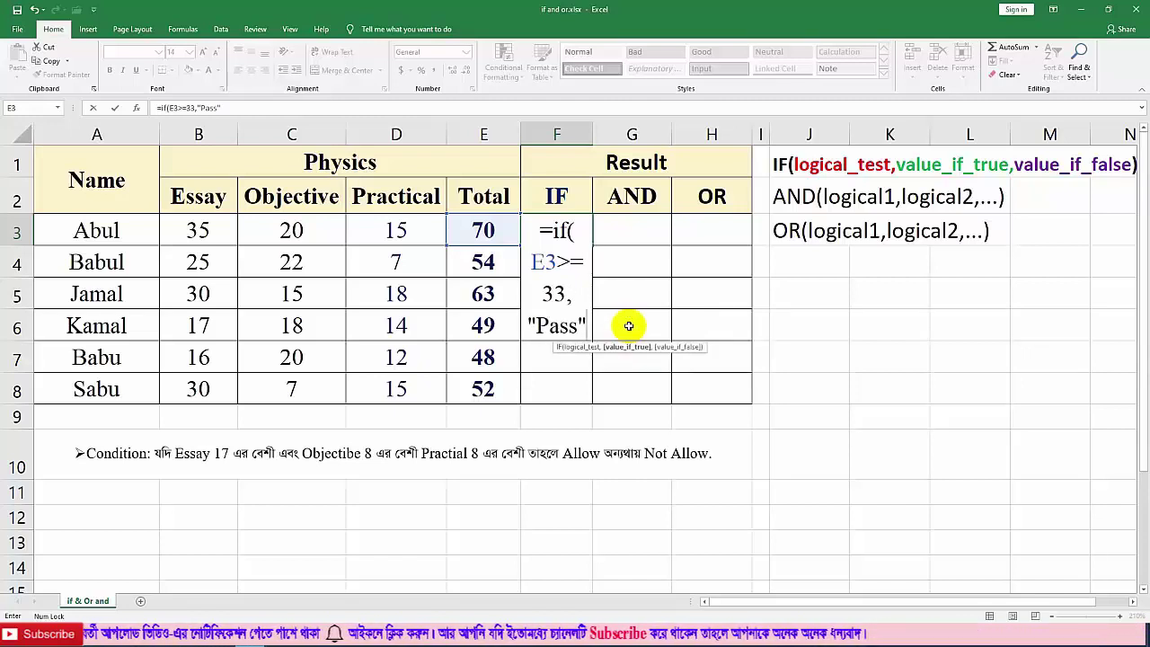
text(,)
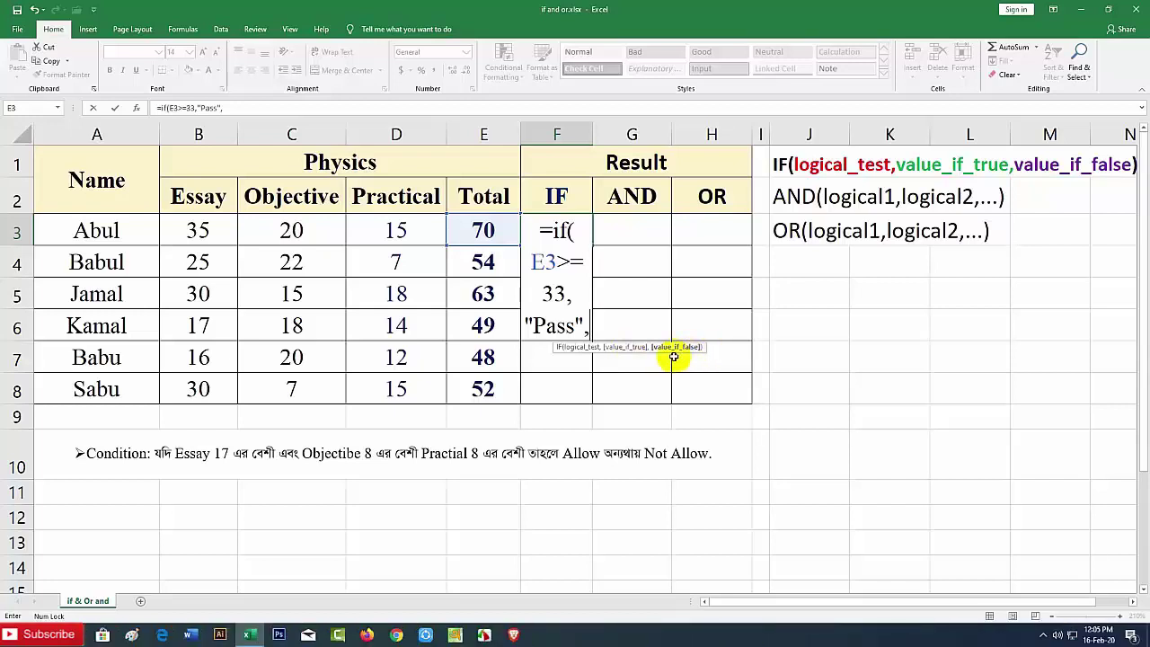
text(")
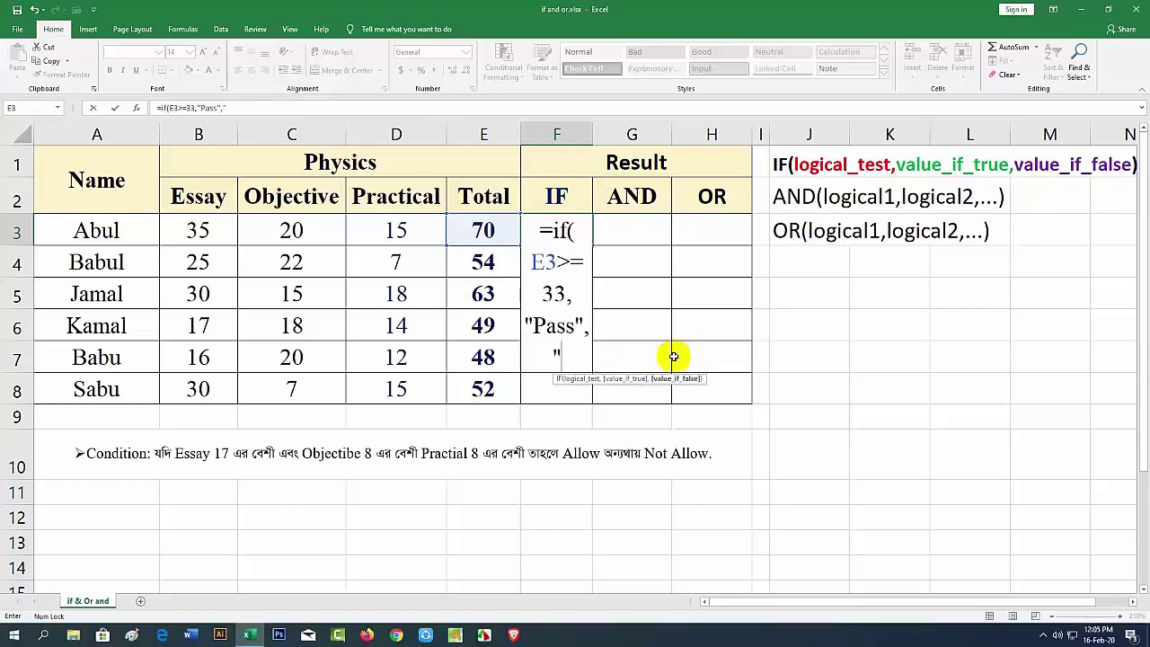
text(Fail)
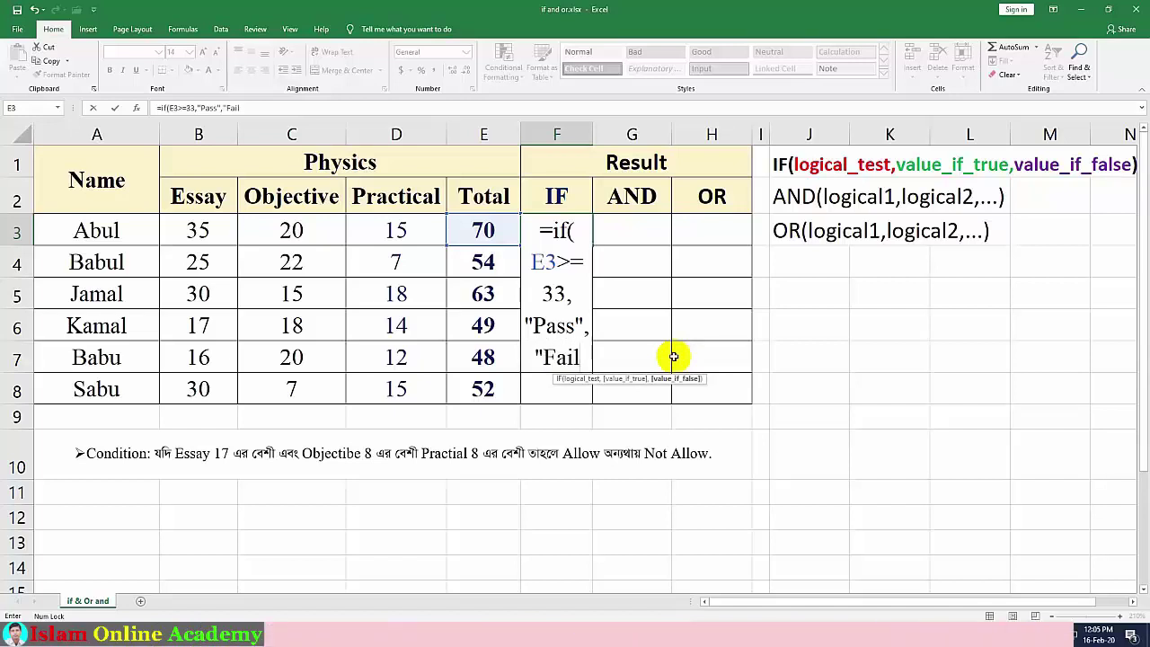
text(")
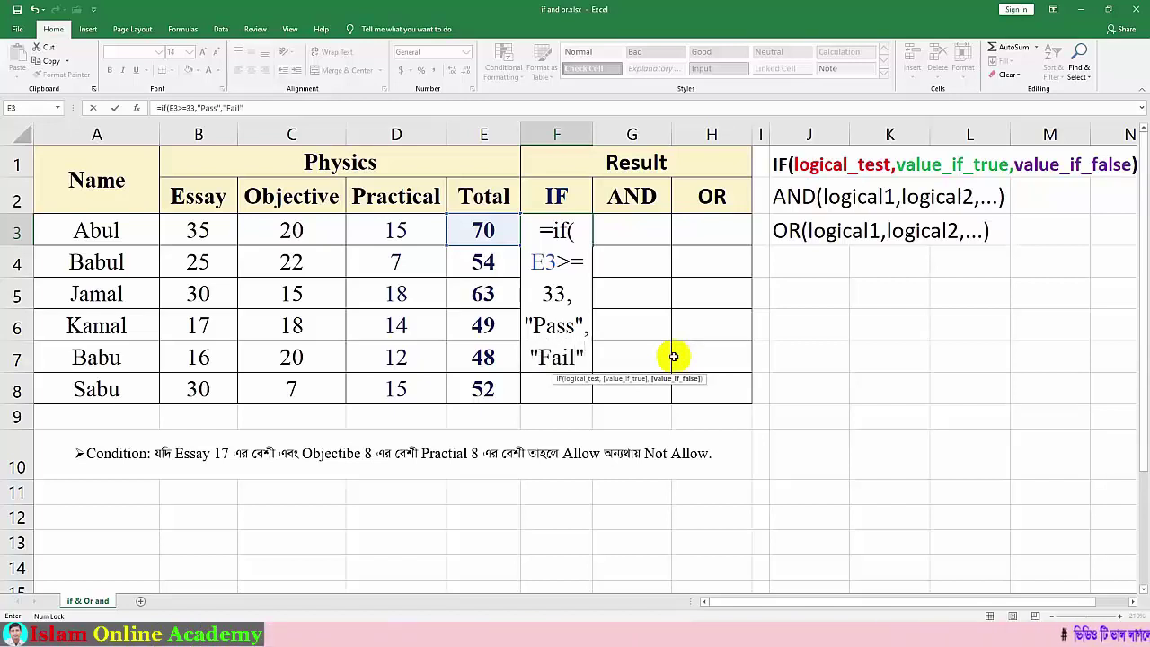
text())
key(Return)
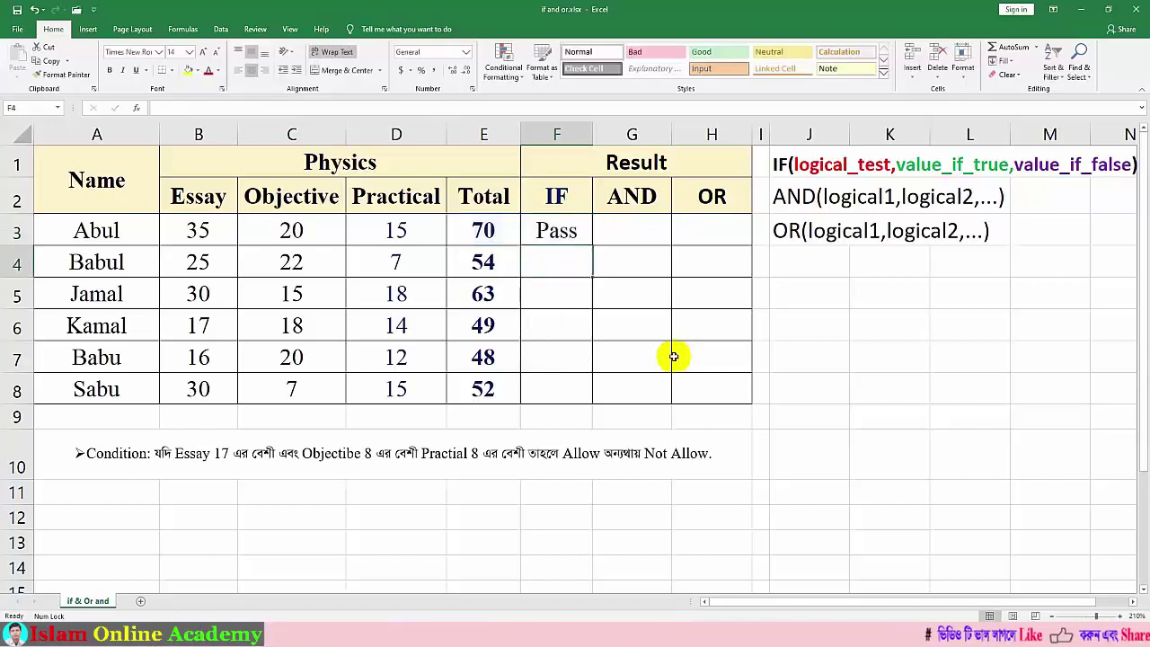
click(556, 231)
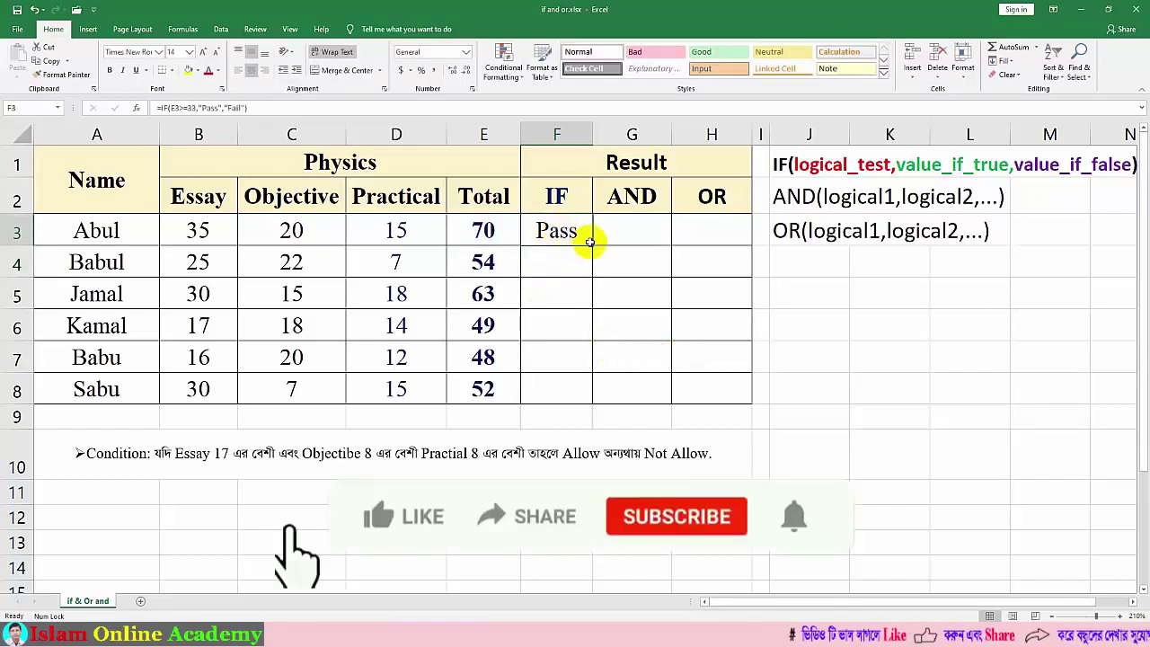
double_click(589, 241)
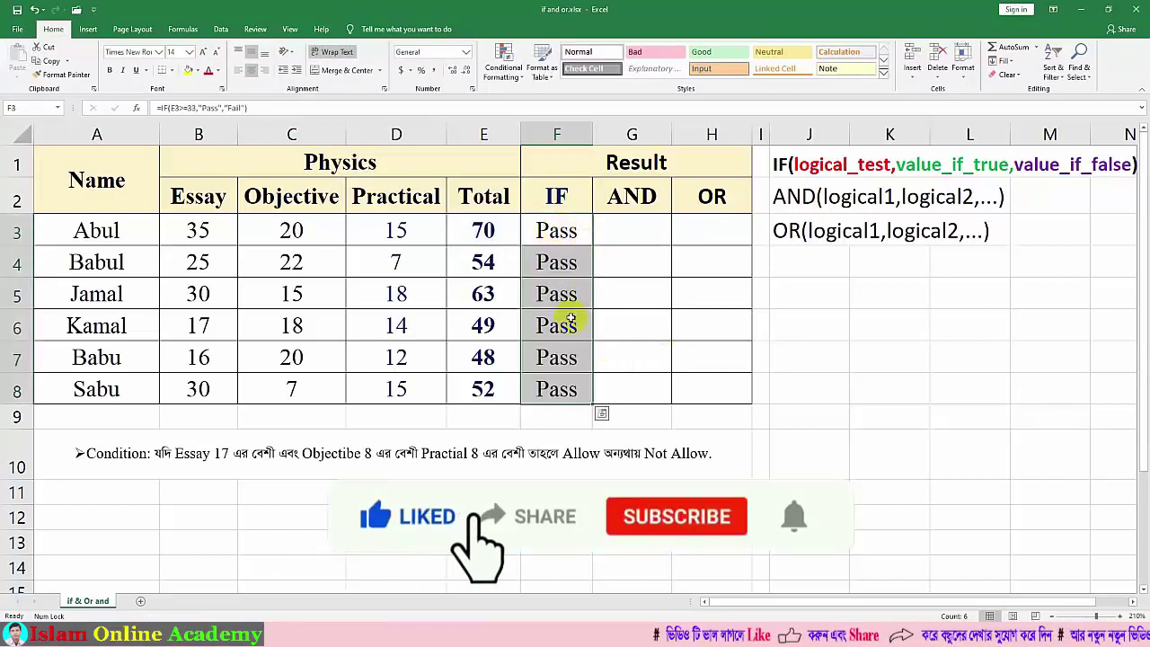
Step: Test the IF formula by clearing the Objective and Practical marks in C8:D8, and undo the deletion
click(479, 356)
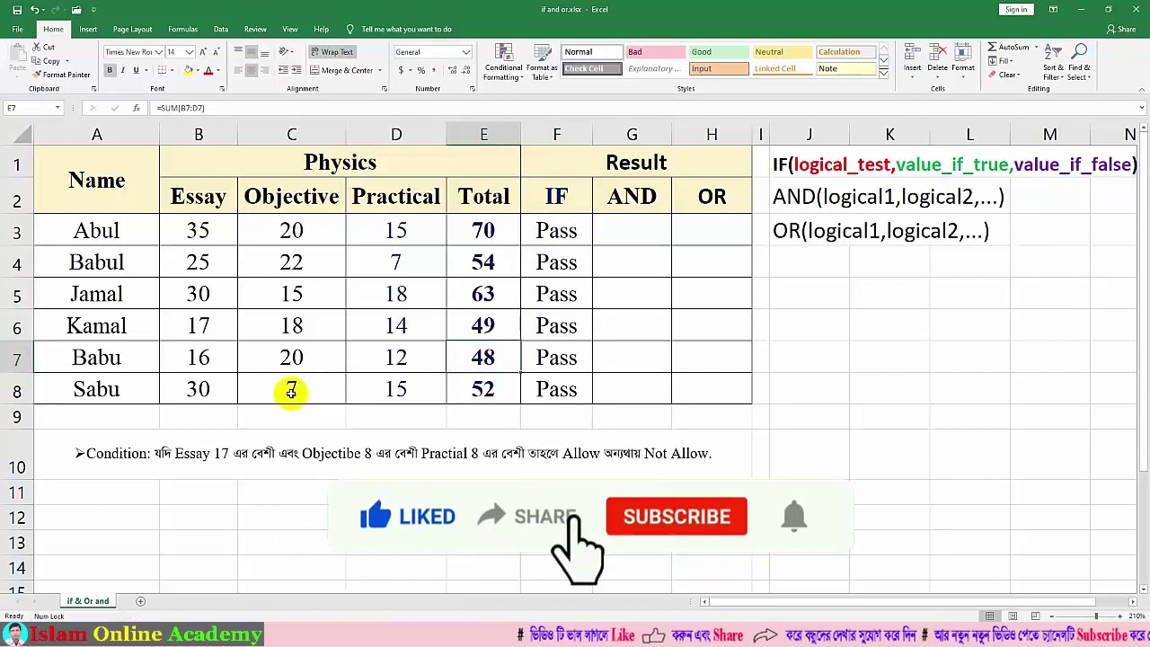
drag(291, 390, 377, 390)
key(Delete)
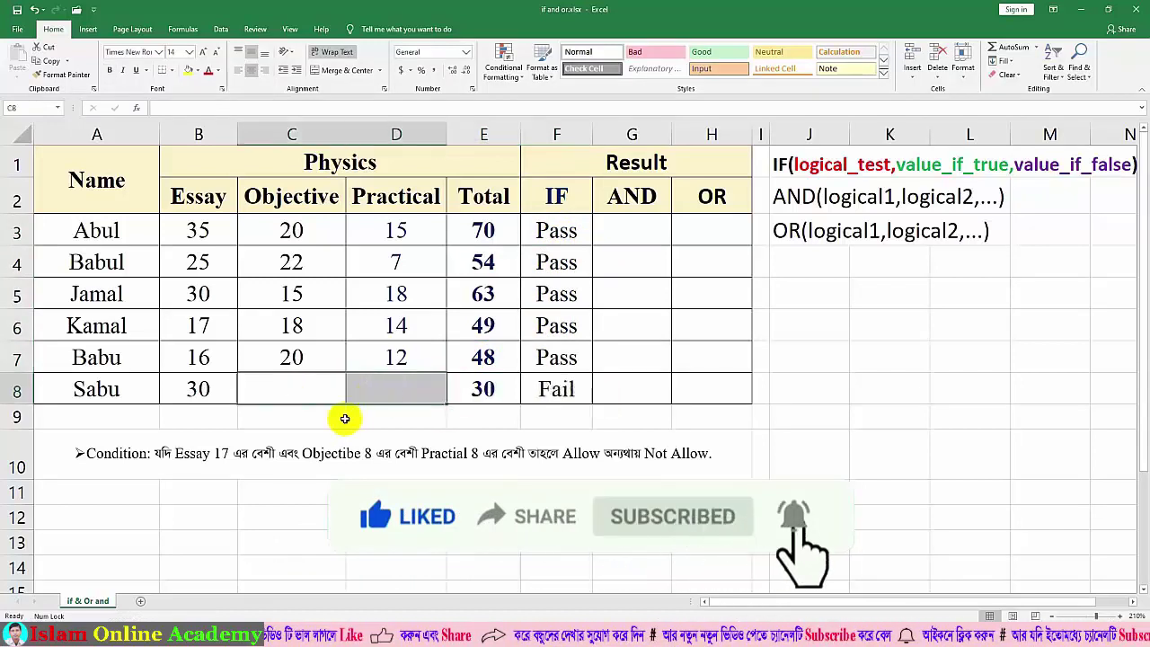
key(ctrl+z)
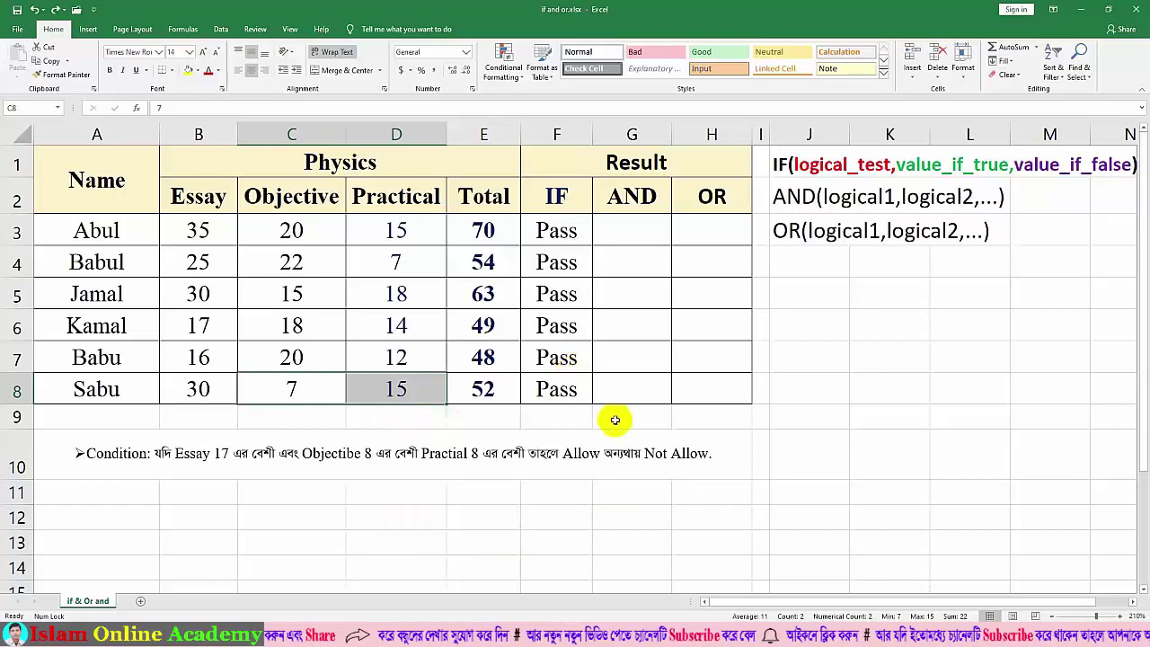
click(615, 420)
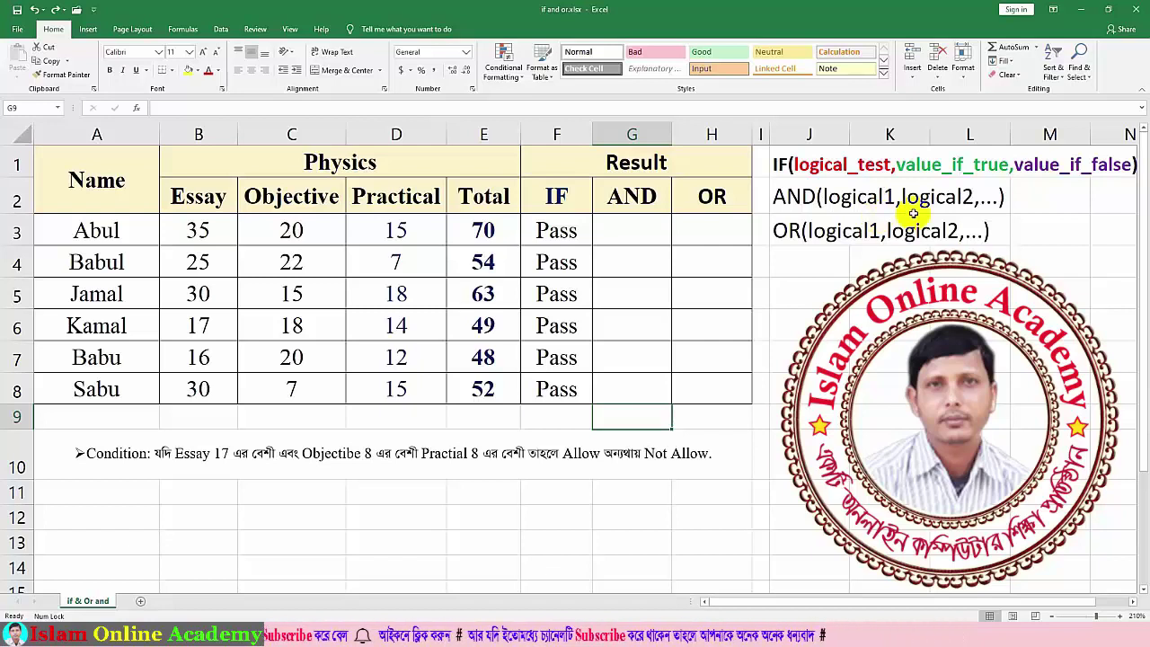
Step: Start an AND formula in G3 with B3>=17 as the first logical condition
click(620, 229)
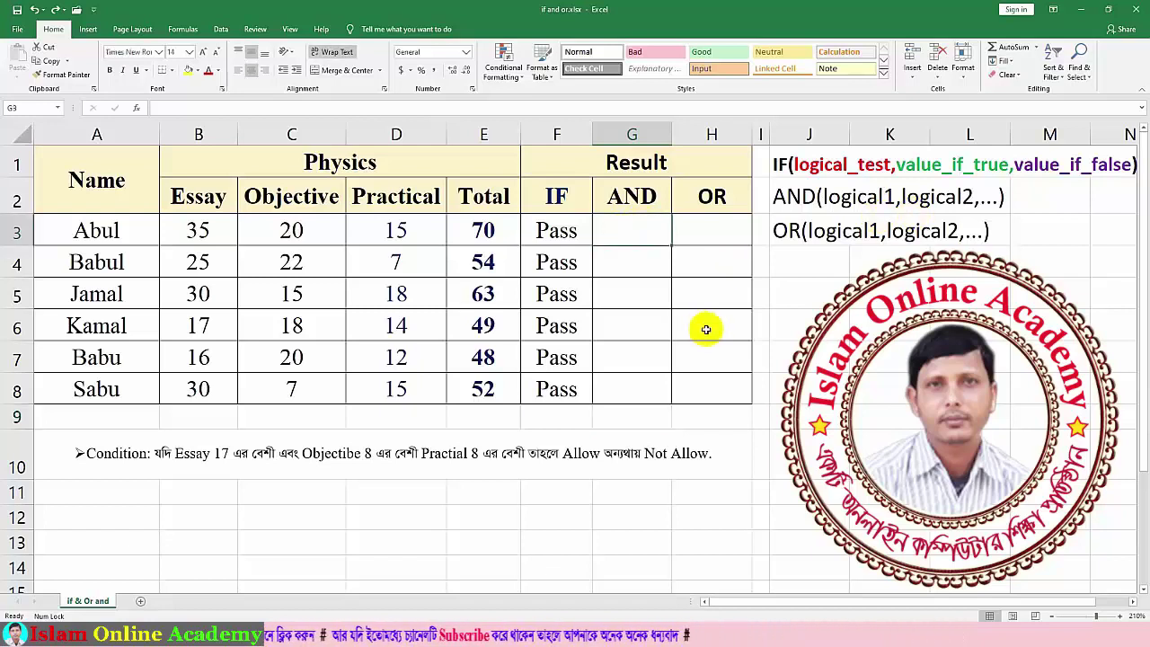
text(=and()
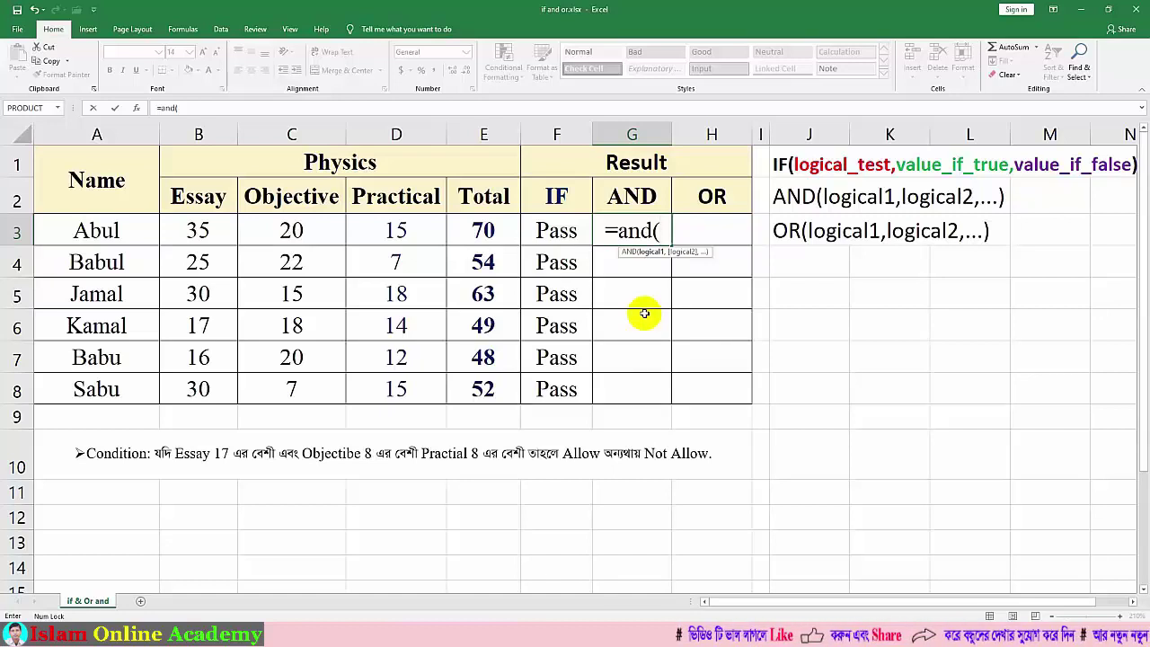
click(194, 232)
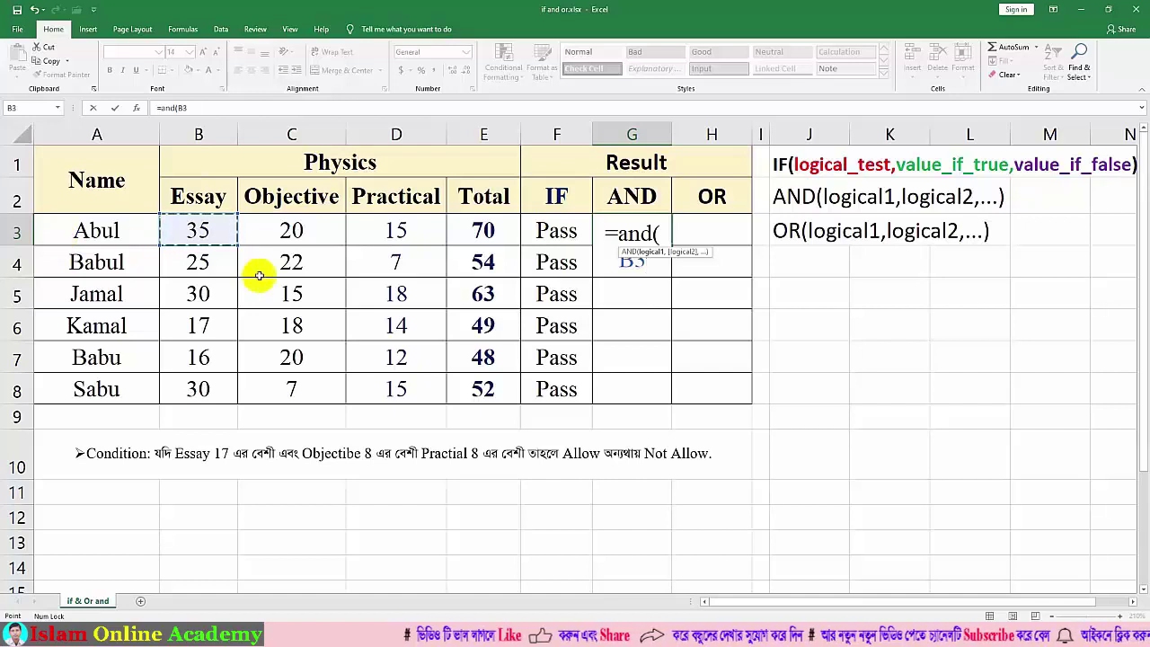
text(>)
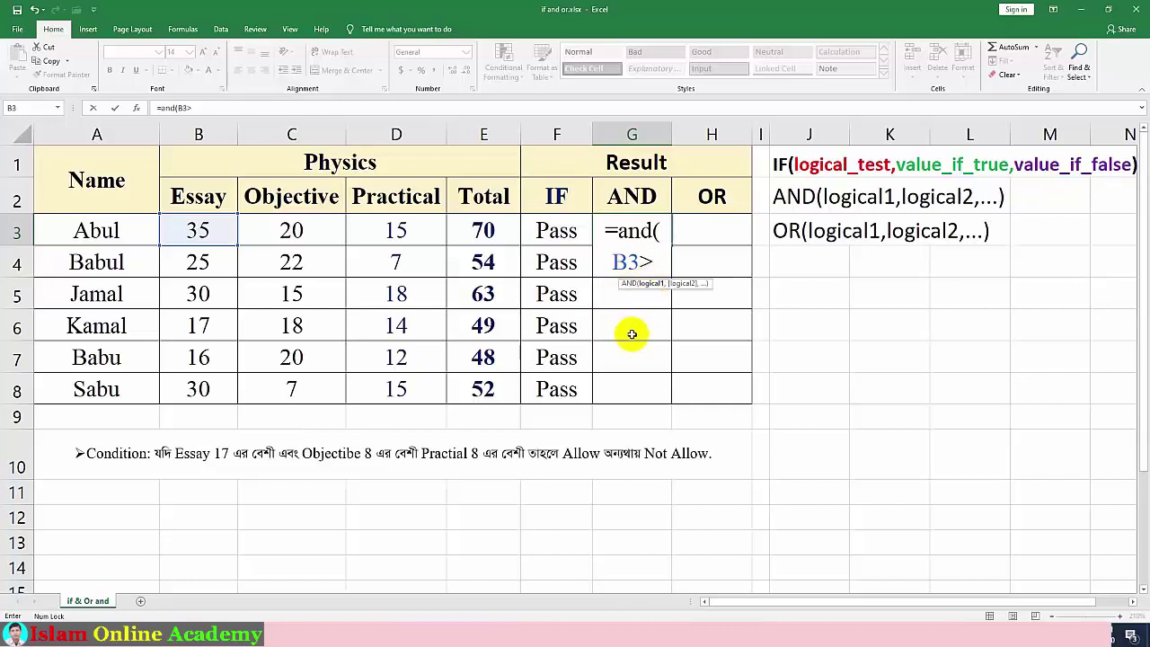
text(=)
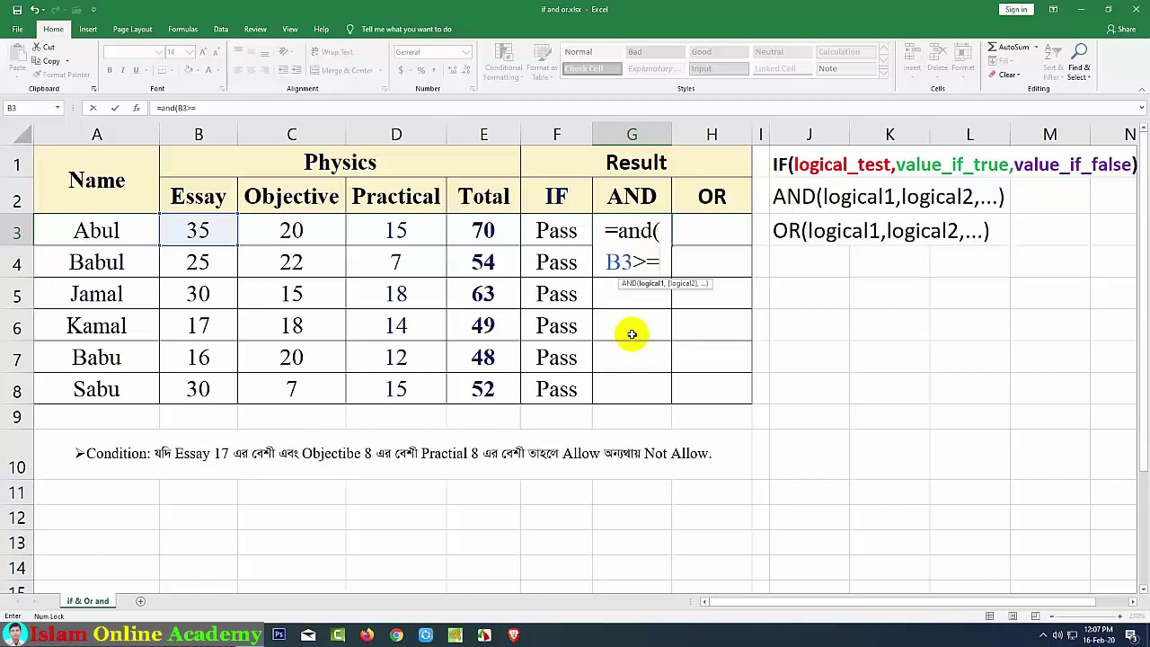
text(17)
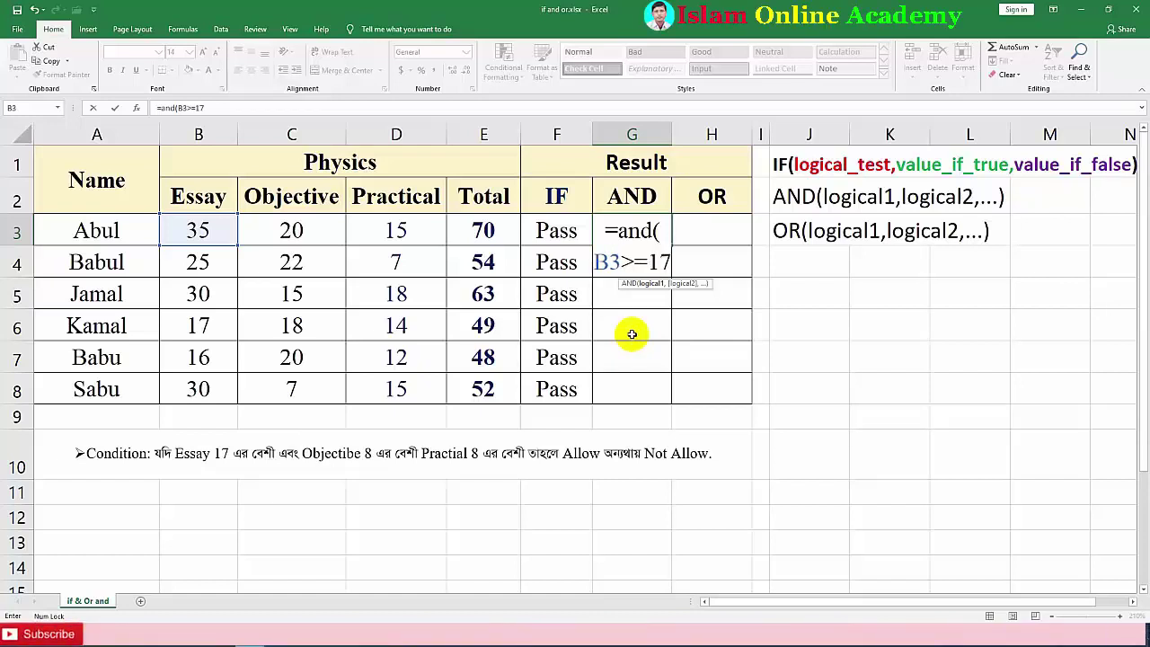
text(,)
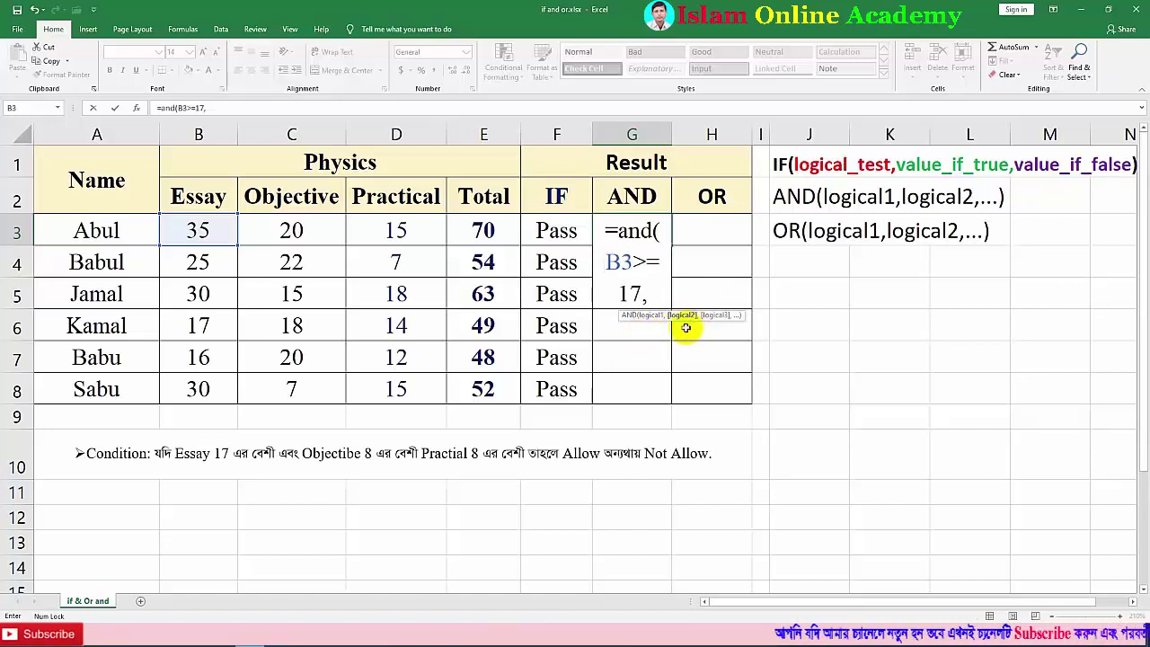
Step: Complete the AND formula in G3 with the conditions C3>=8 and D3>=8
click(287, 231)
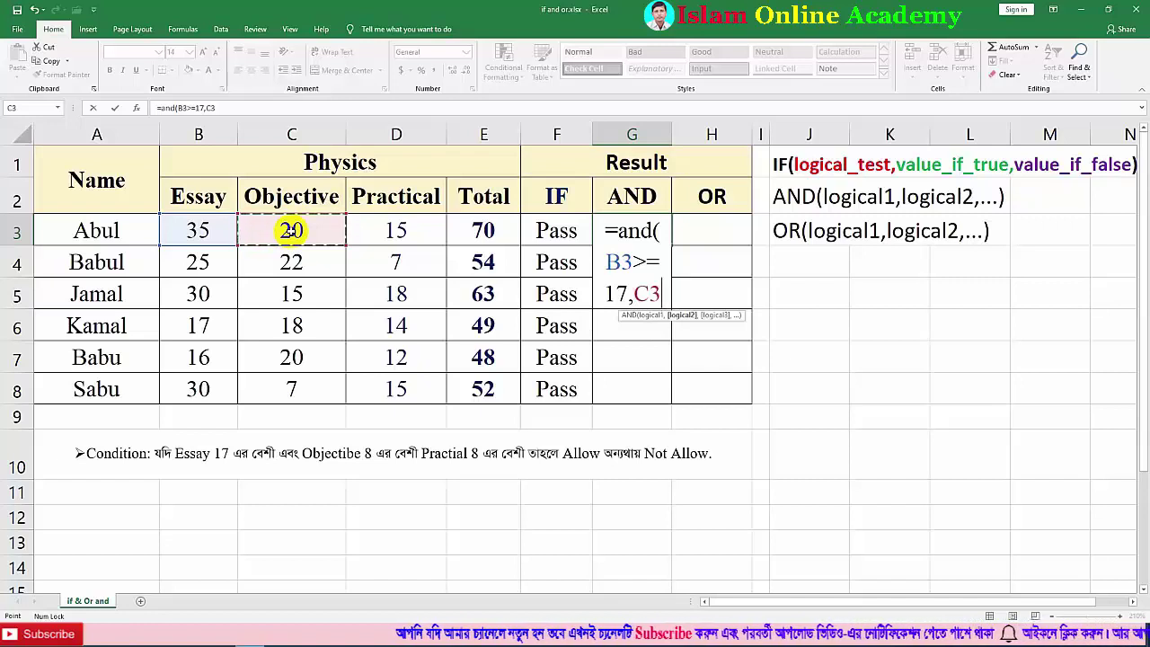
text(>)
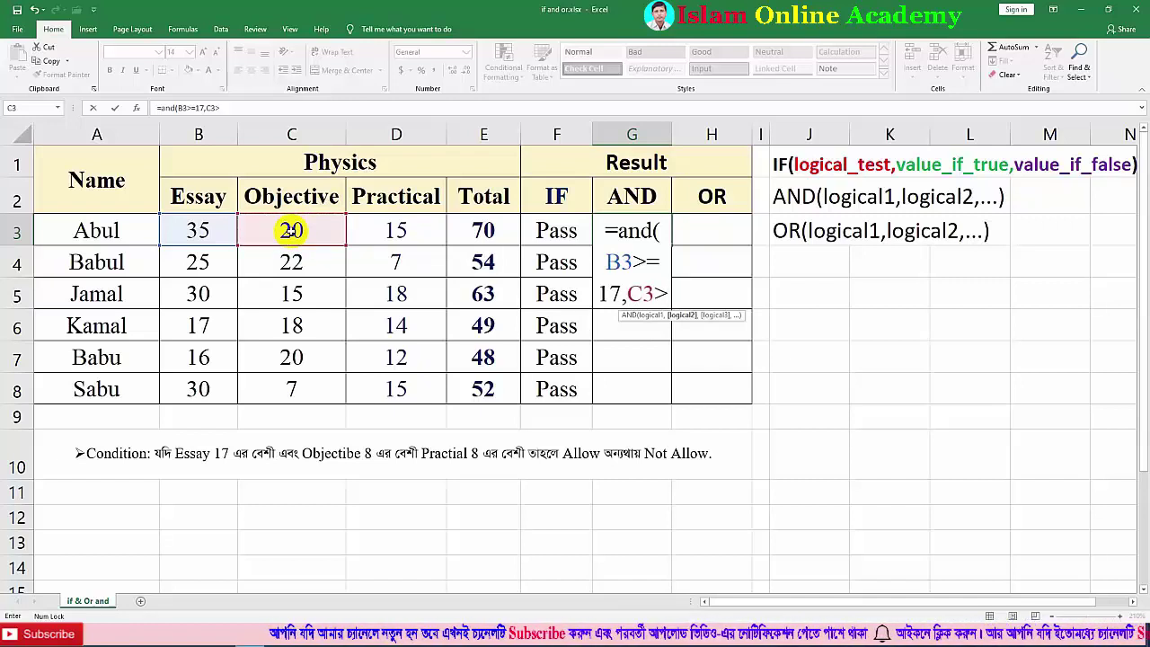
text(=)
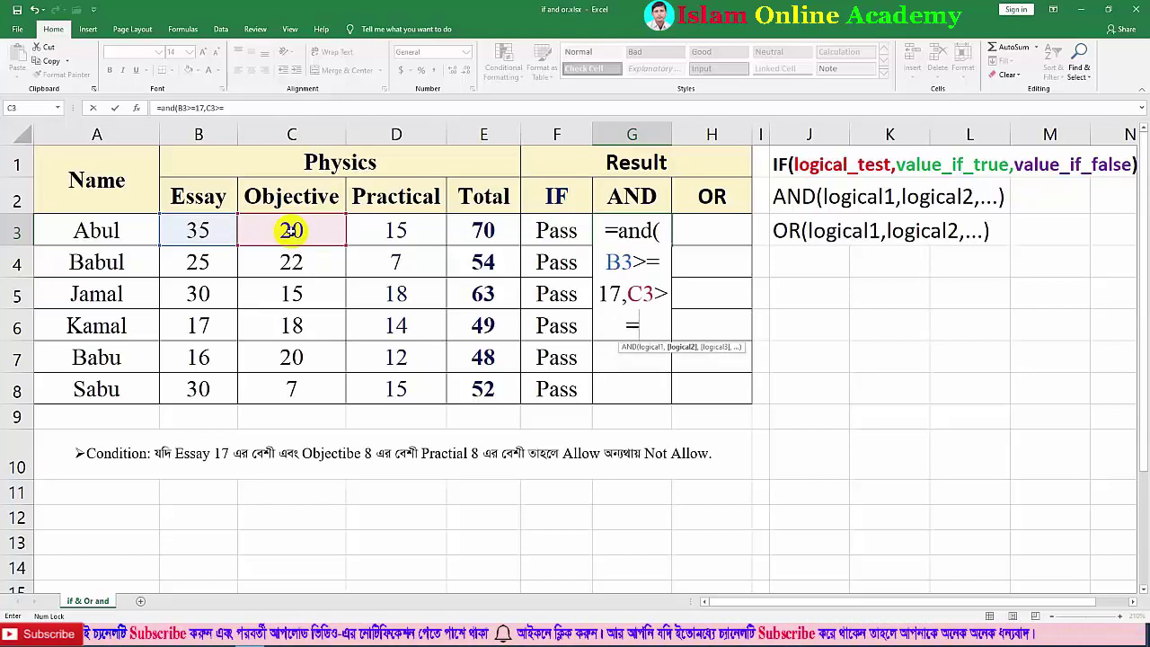
text(8,)
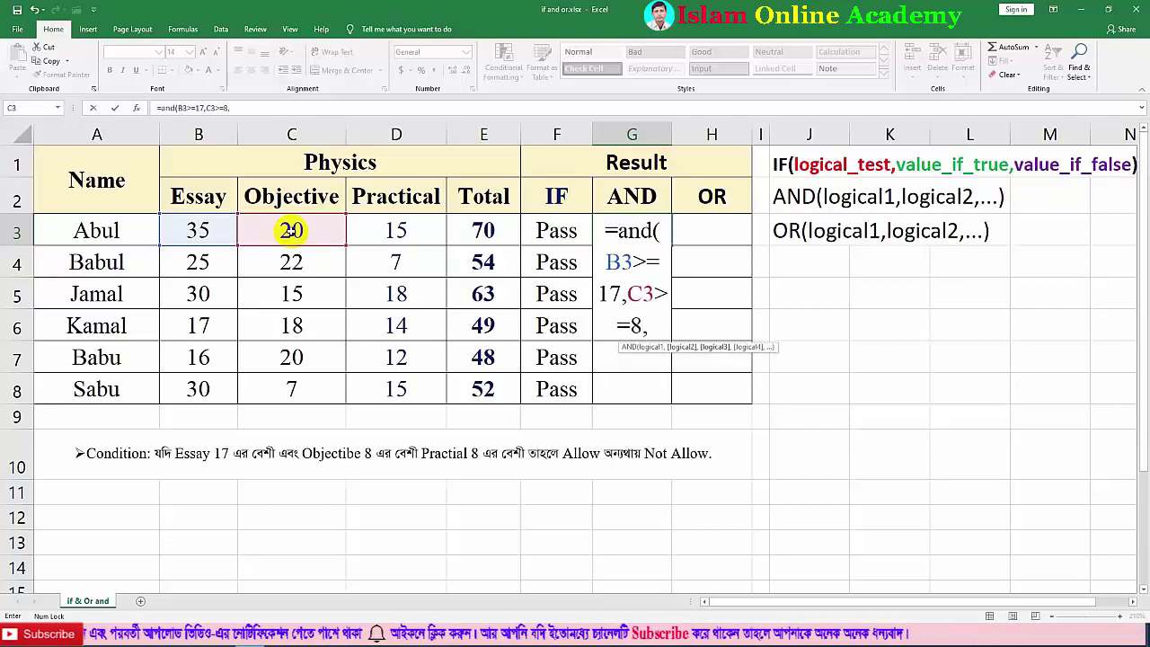
click(396, 231)
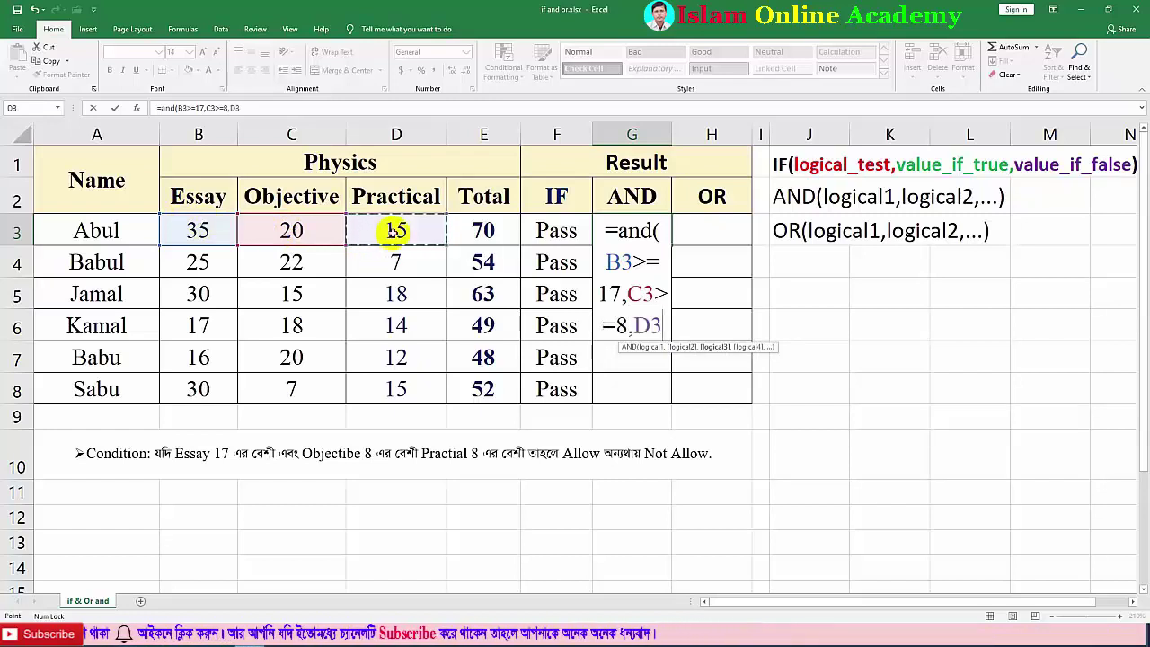
text(>)
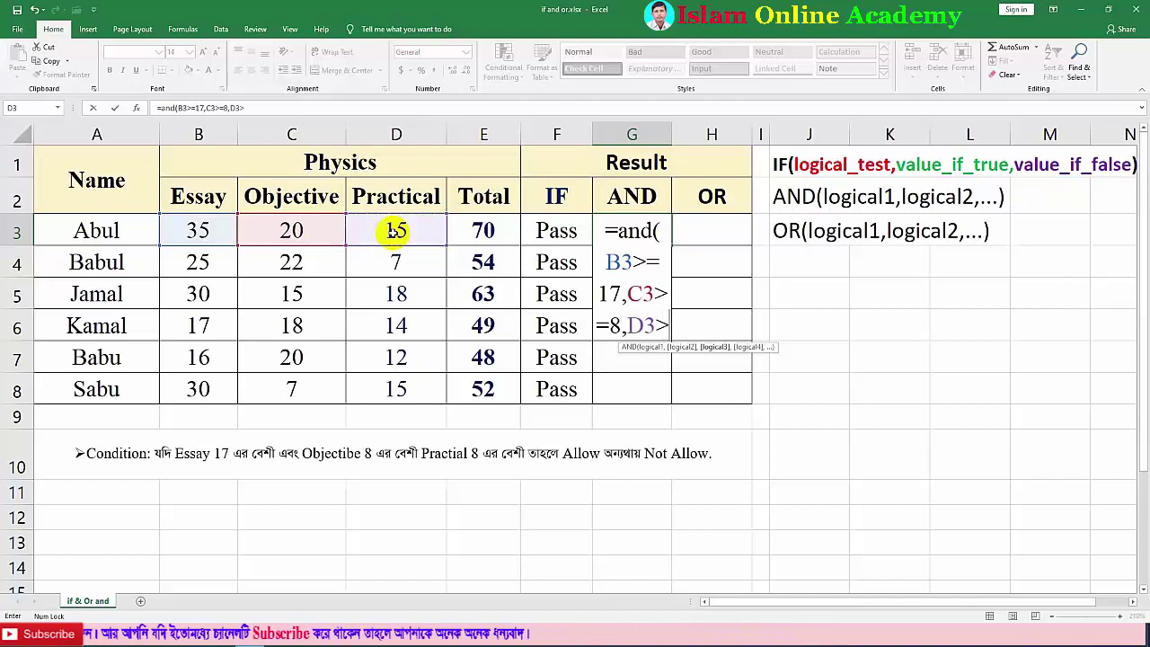
text(=8)
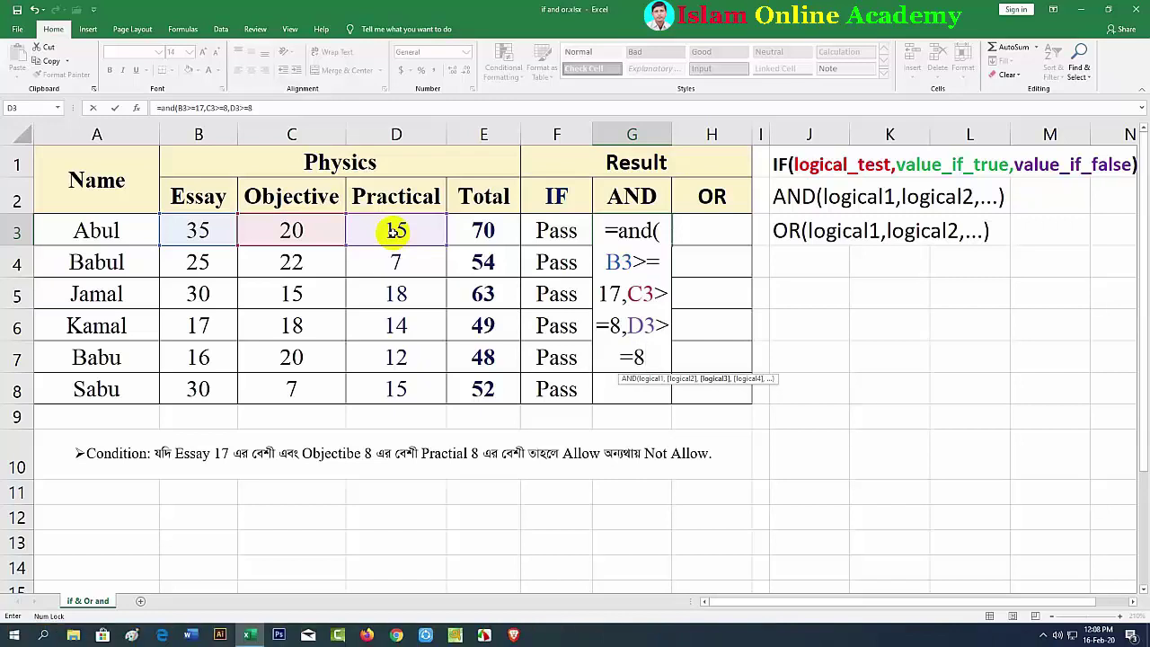
text())
key(Return)
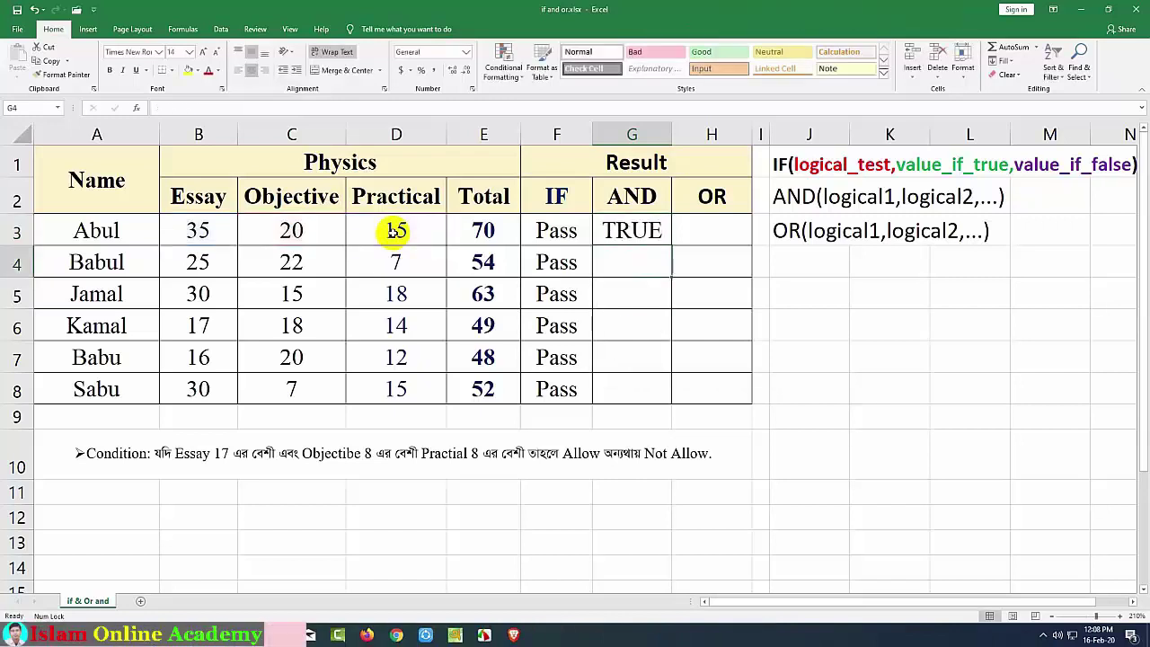
Step: Fill the AND formula from G3 down to G8
click(653, 236)
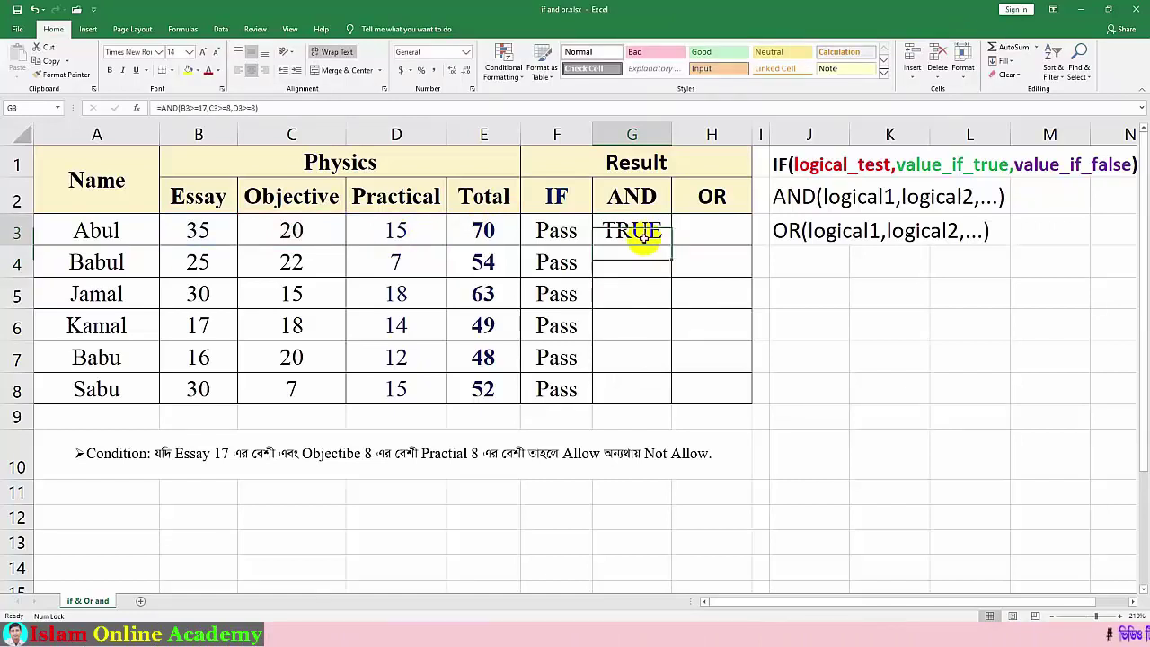
double_click(671, 247)
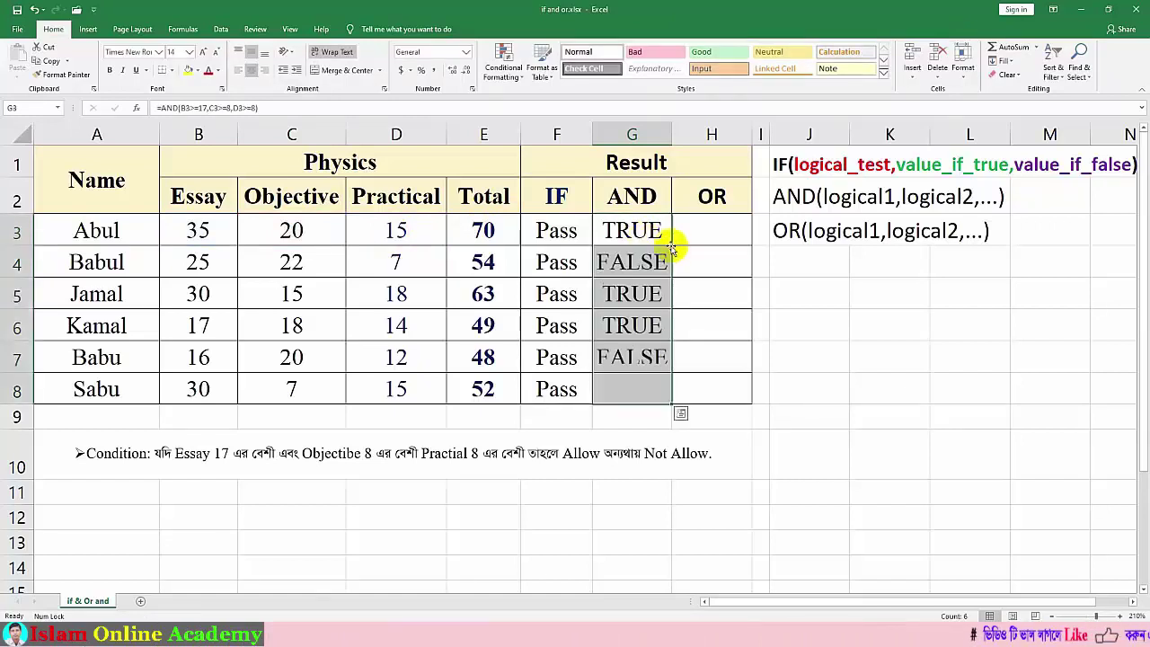
click(654, 281)
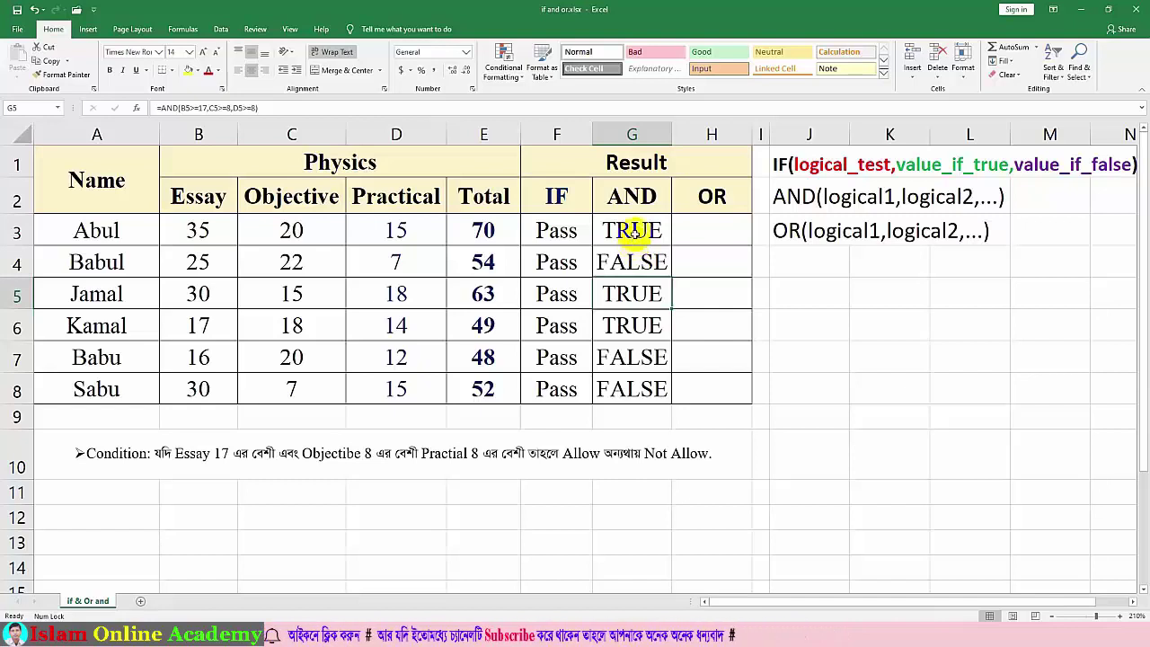
Step: Wrap the AND formula in G3 in an IF function so that it serves as the logical test
double_click(634, 235)
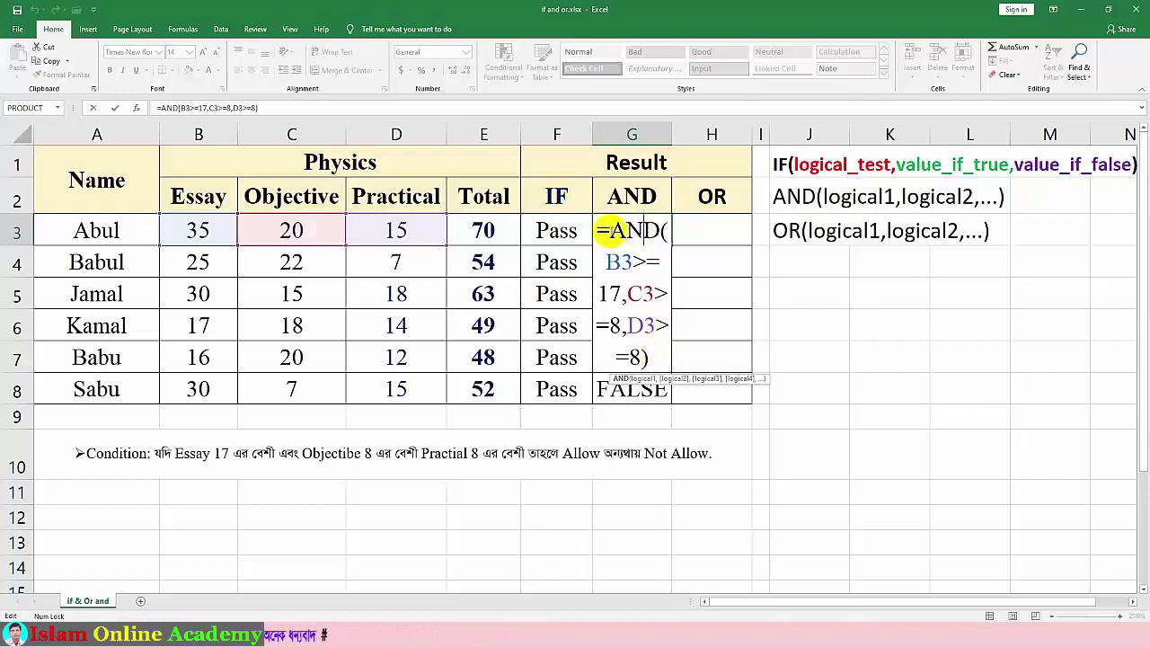
click(609, 232)
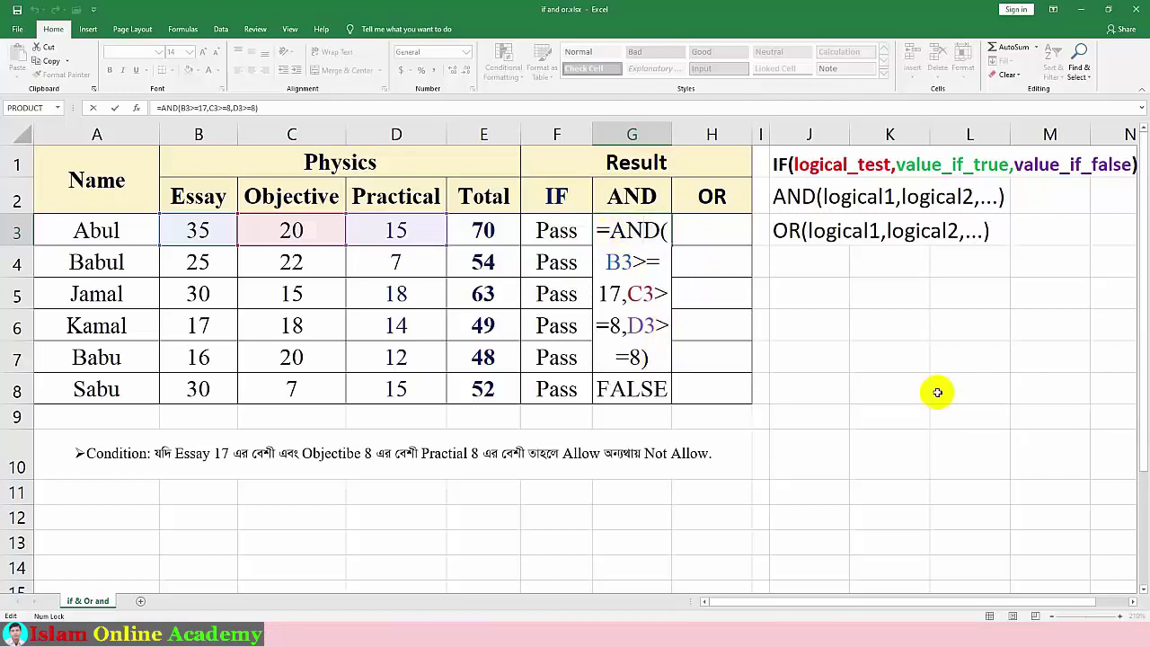
text(if)
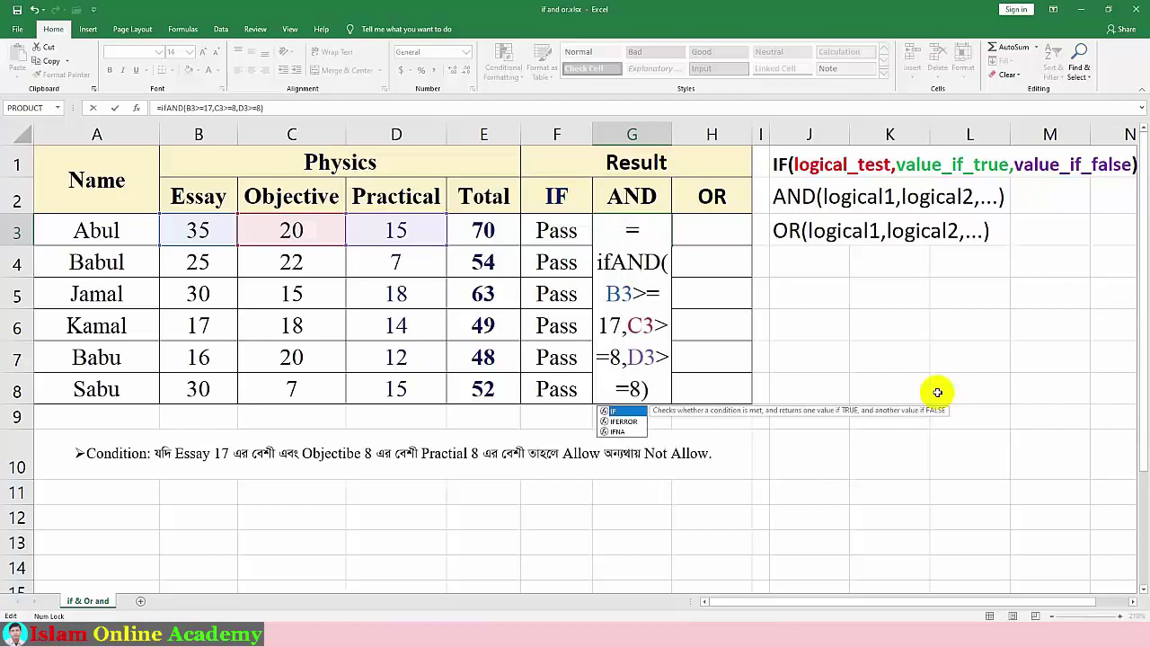
text(()
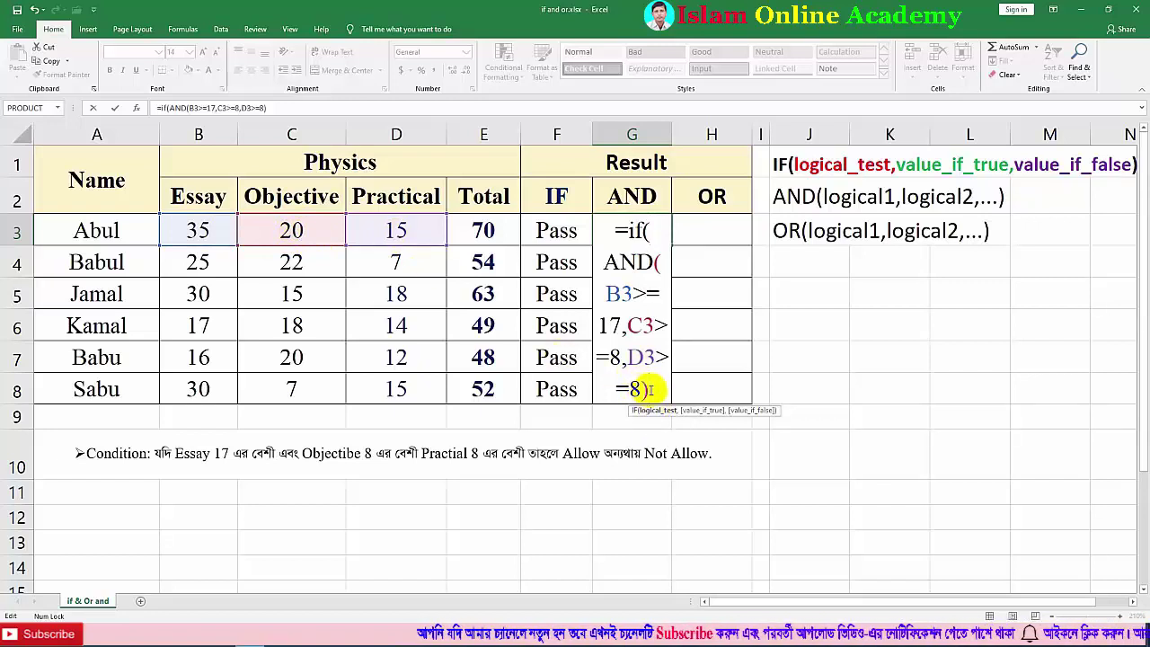
Step: Complete the IF formula in G3 with "Pass" as the value if true and "Fail" as the value if false
text(,)
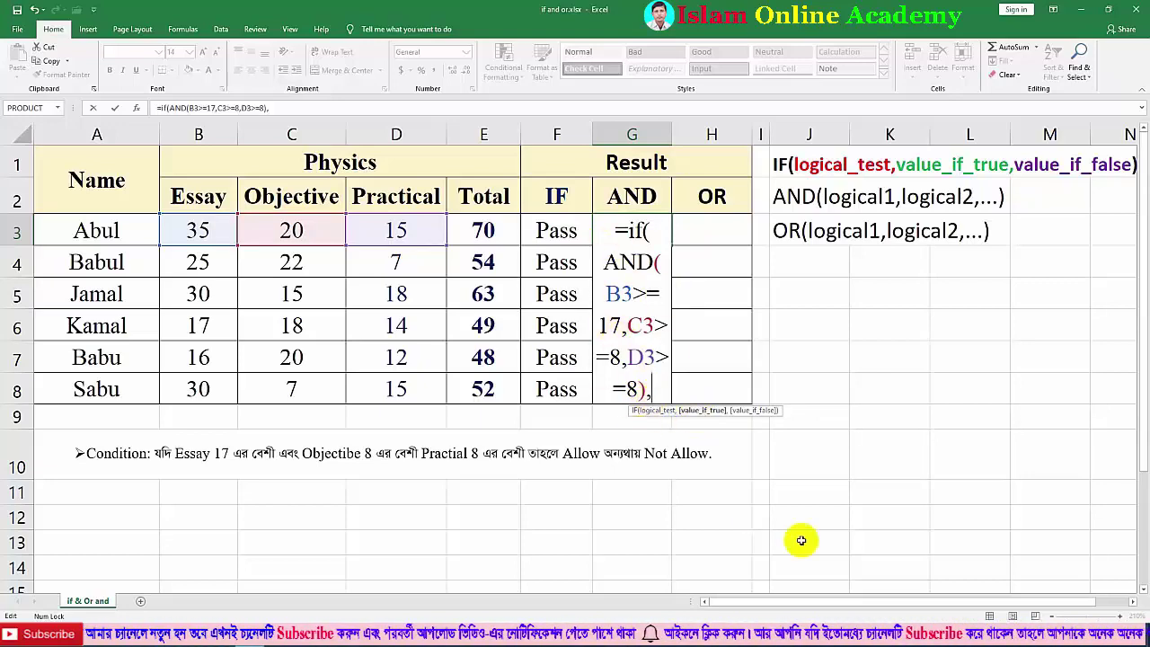
text(")
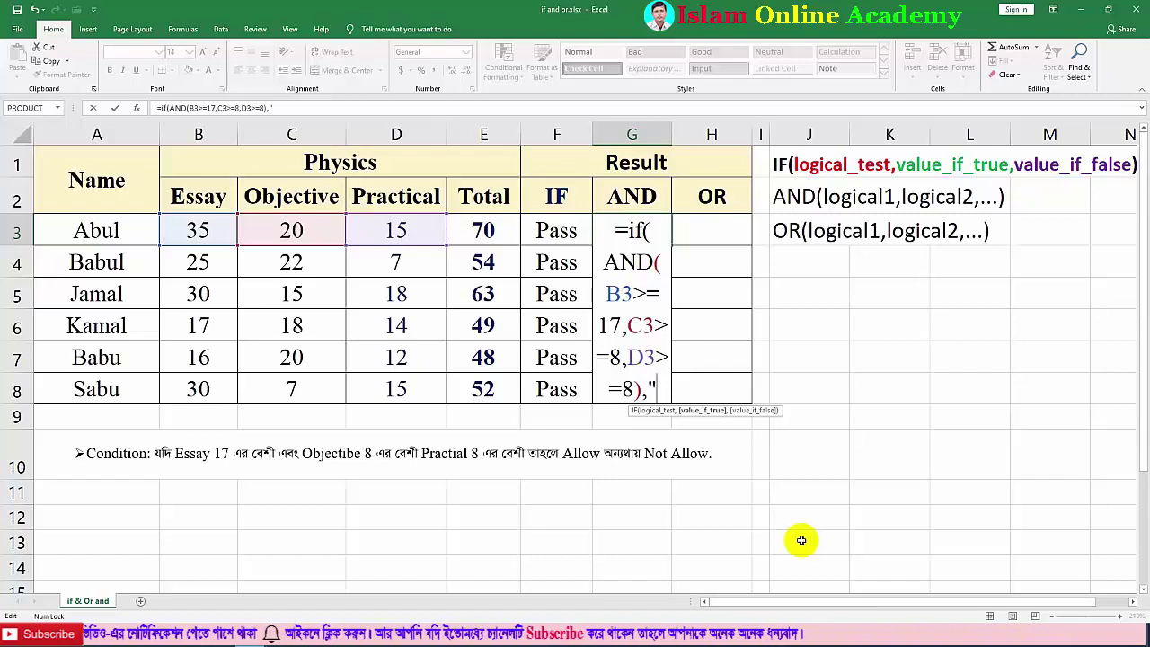
text(Pass)
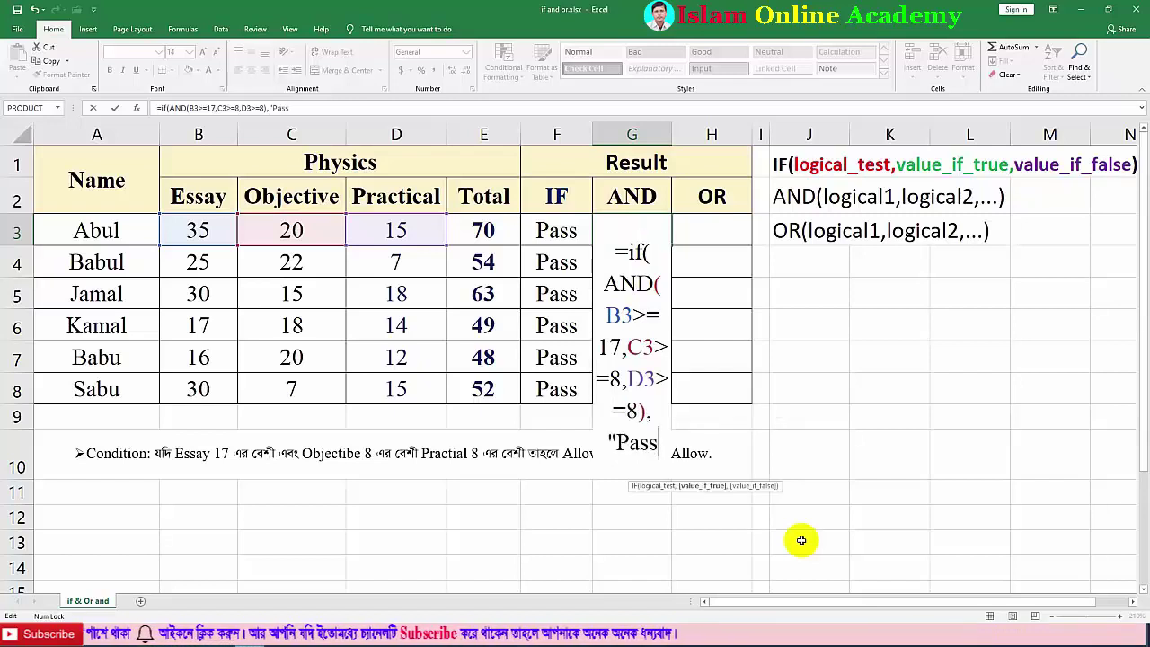
text(")
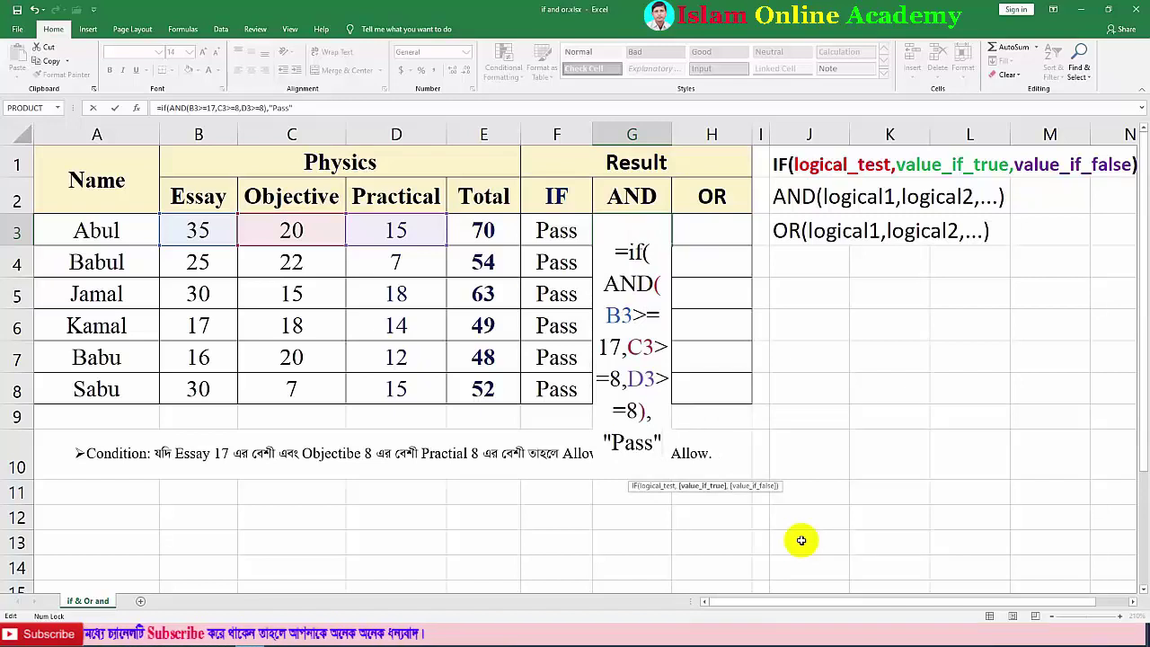
text(,)
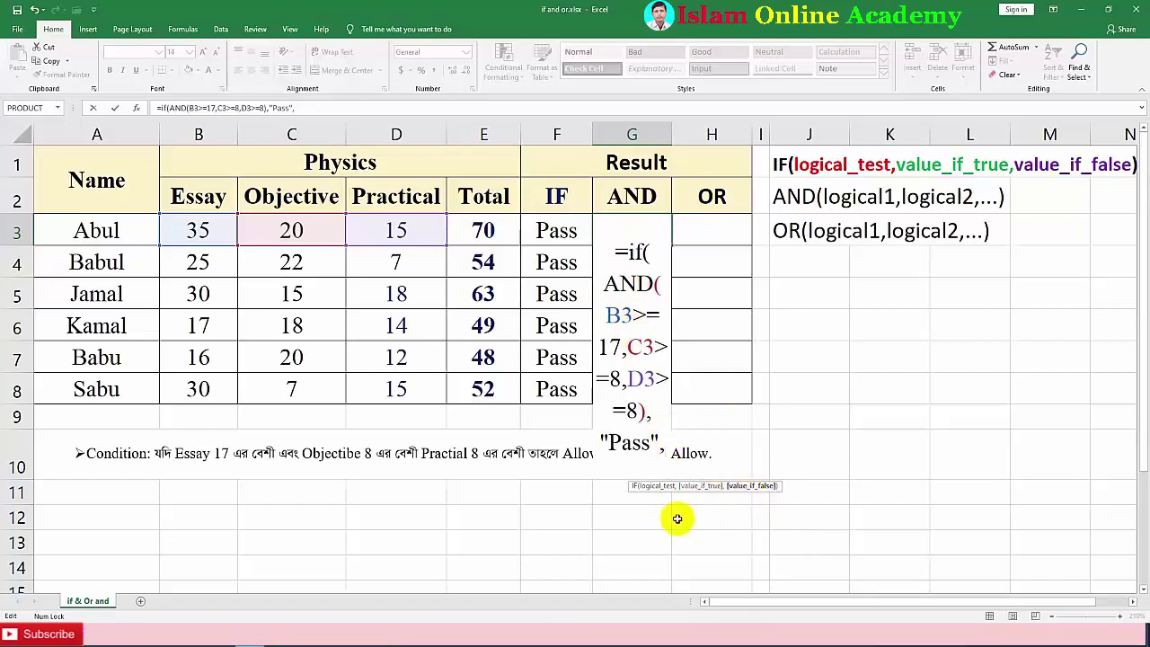
text(")
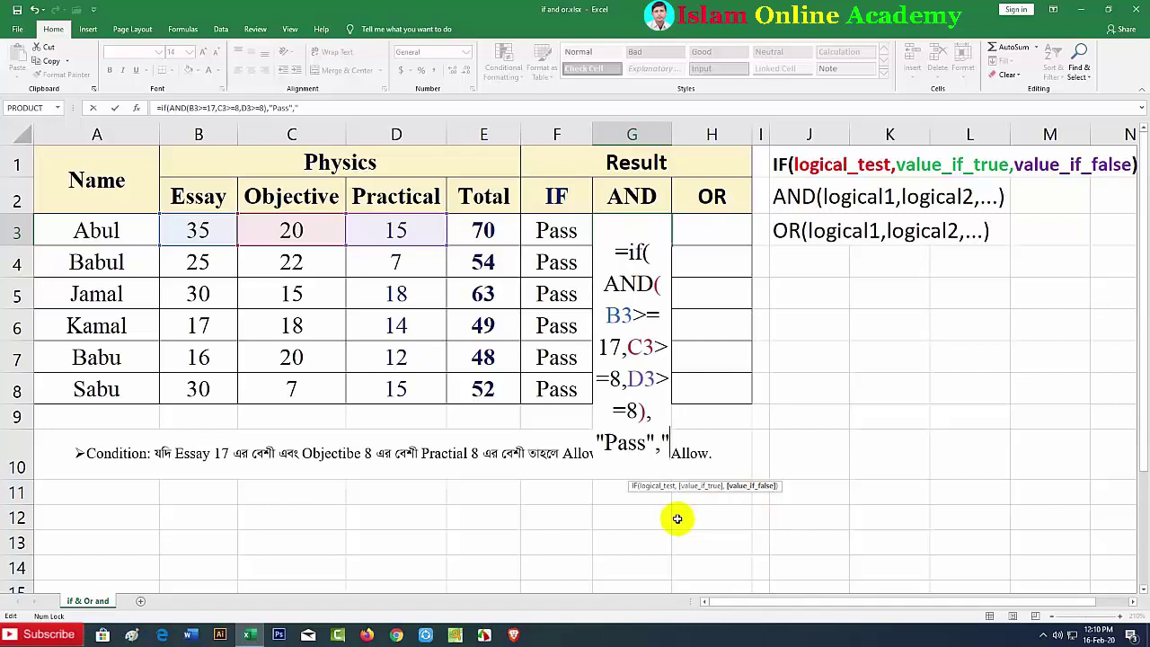
text(Fail)
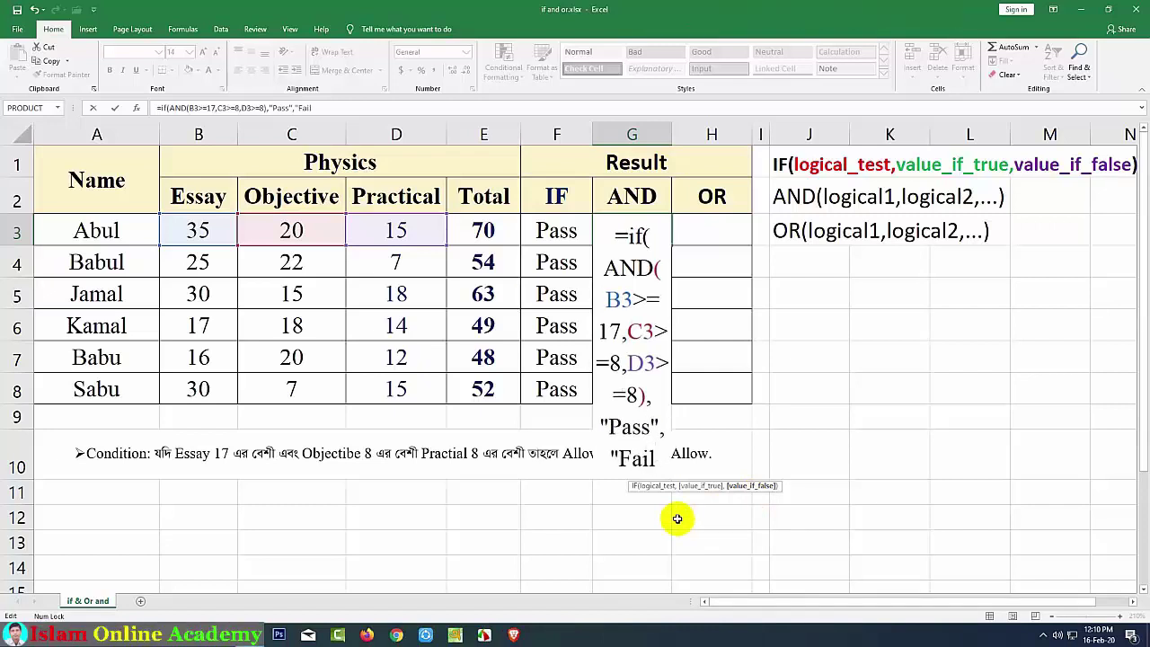
text(")
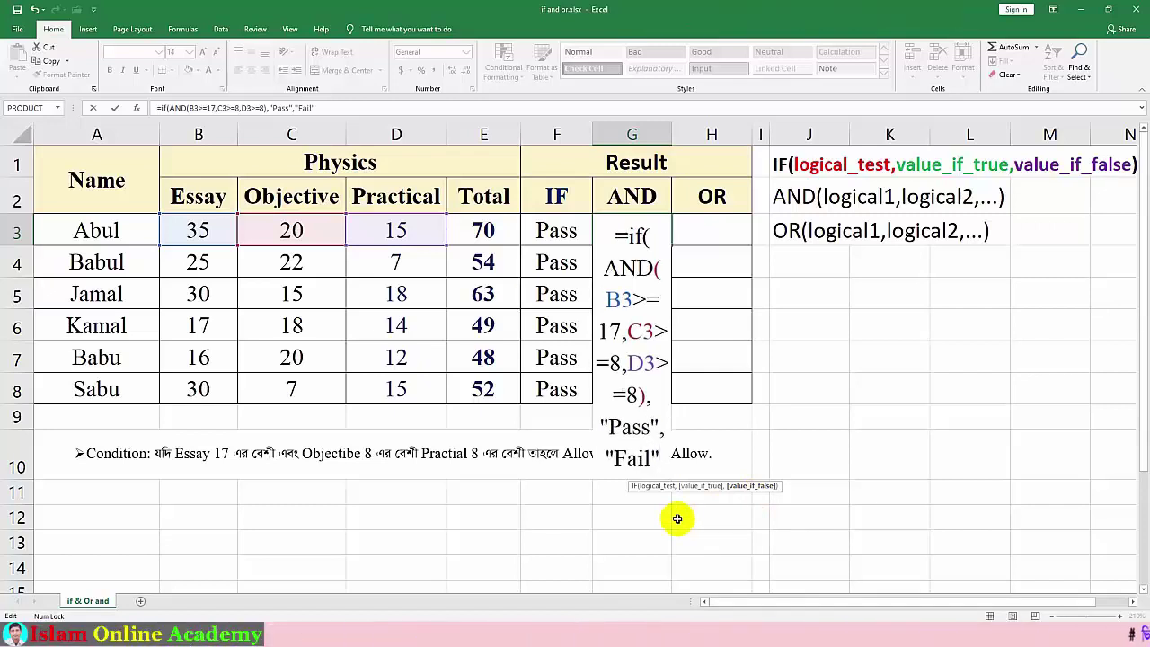
text())
key(Return)
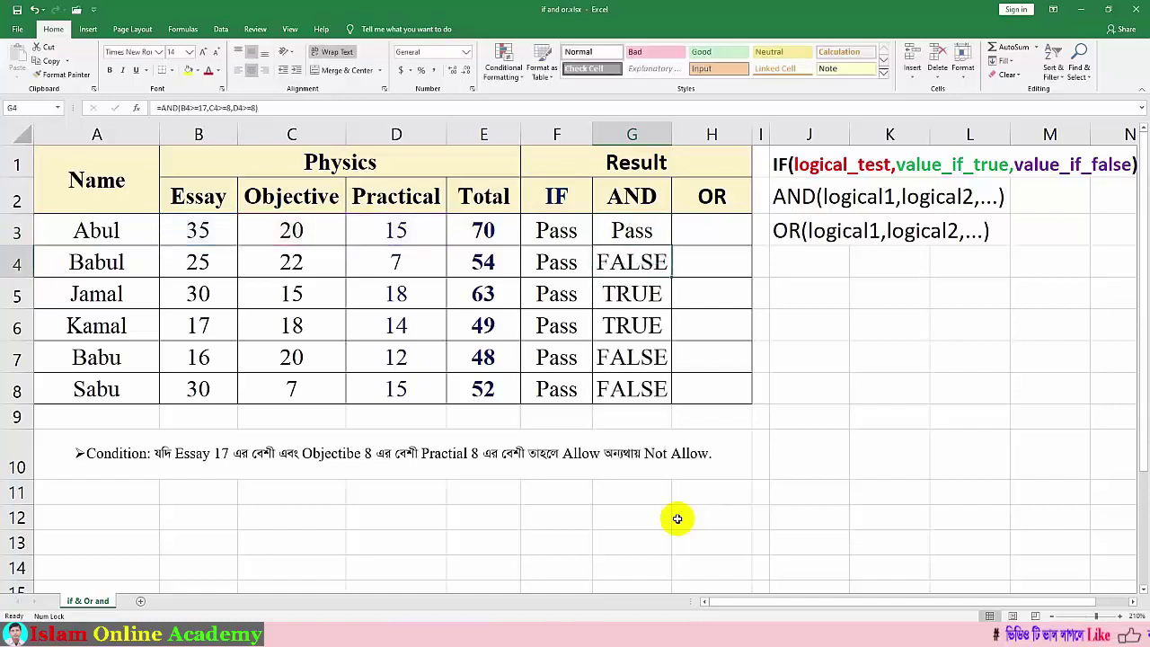
Step: Fill the combined IF and AND formula from G3 down to G8 and check the copied formulas
click(642, 230)
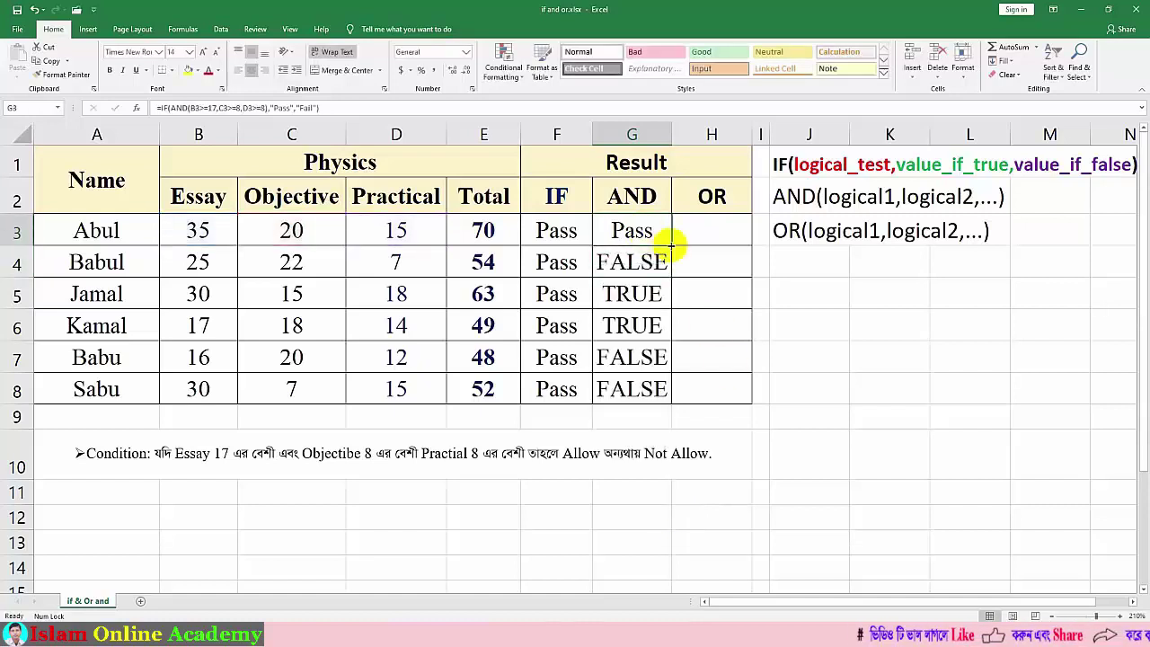
double_click(670, 246)
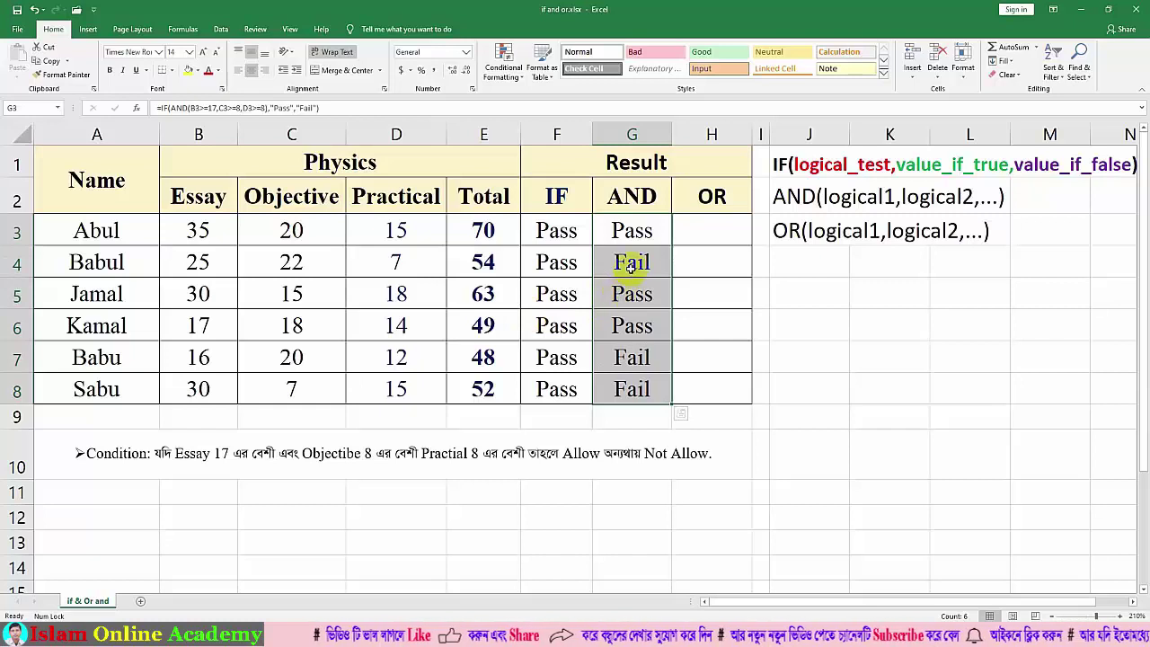
click(634, 231)
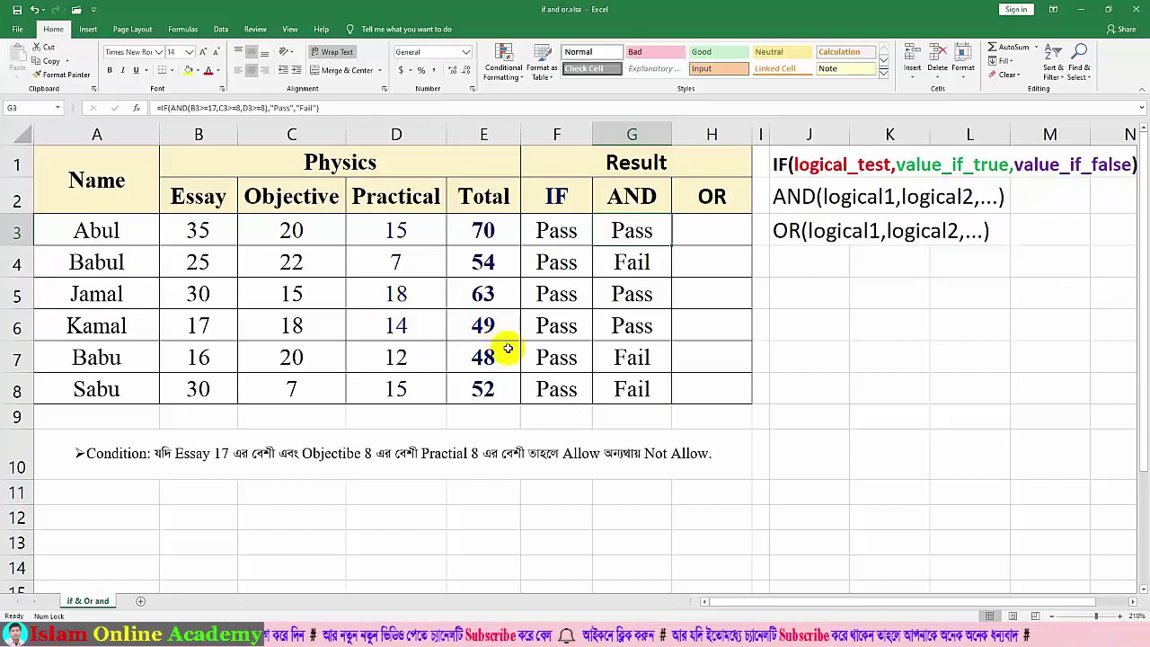
click(612, 358)
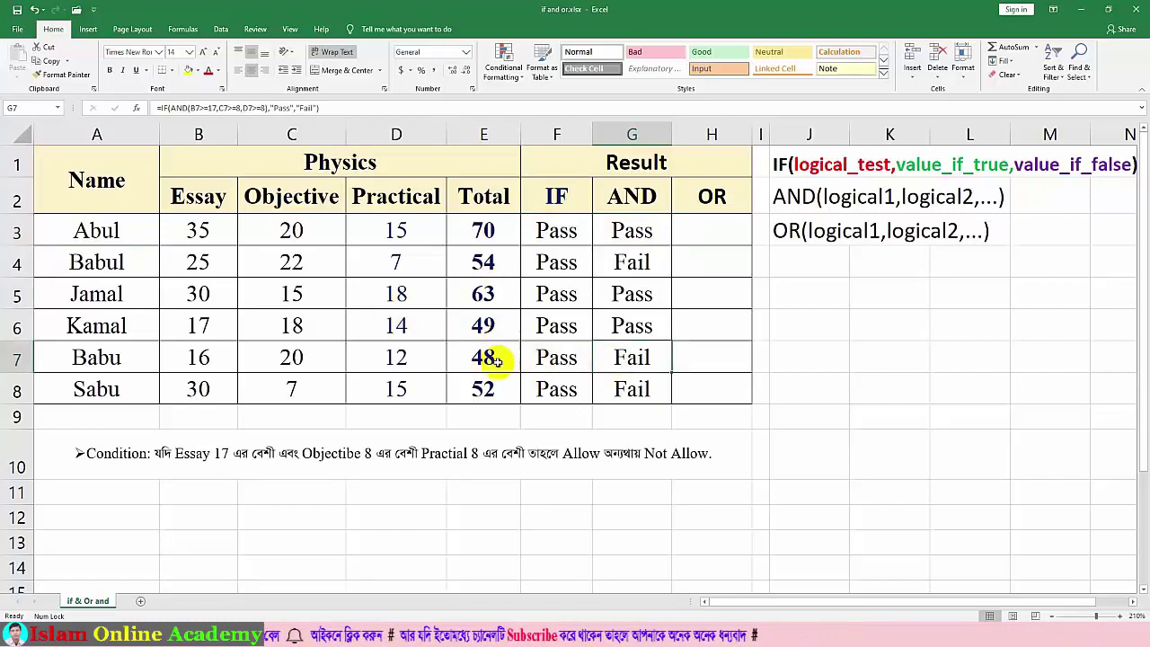
Step: Review the Essay, Objective and Practical marks in row 7 and set the Essay mark in B7 to 17
click(209, 360)
click(295, 359)
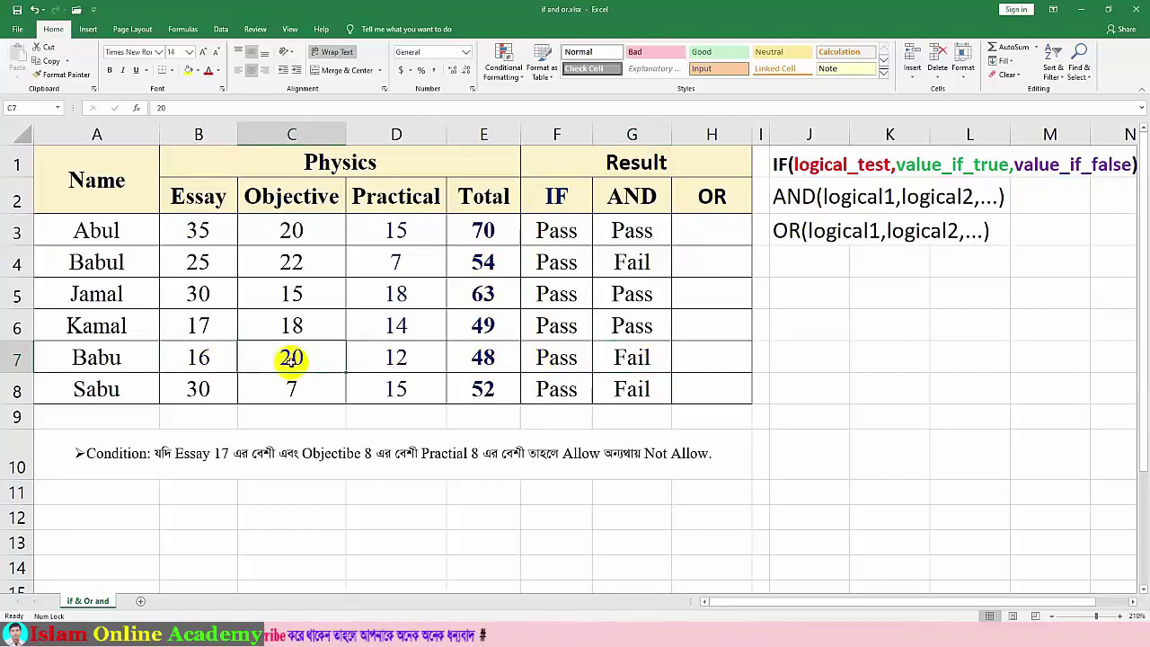
click(389, 359)
click(304, 357)
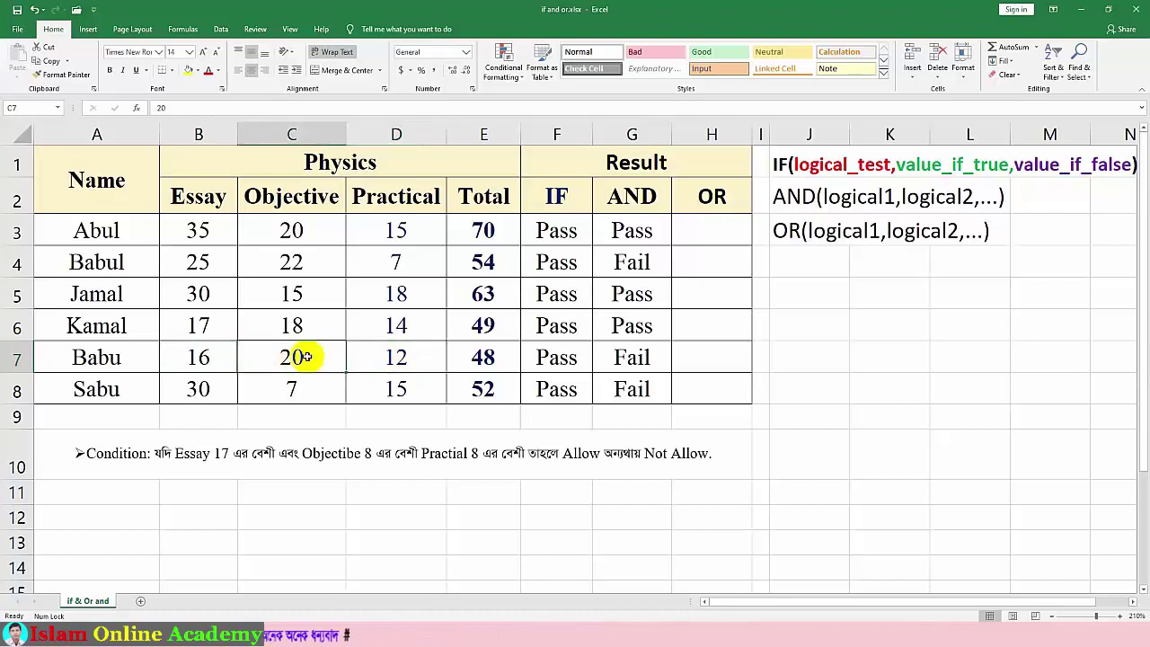
click(393, 358)
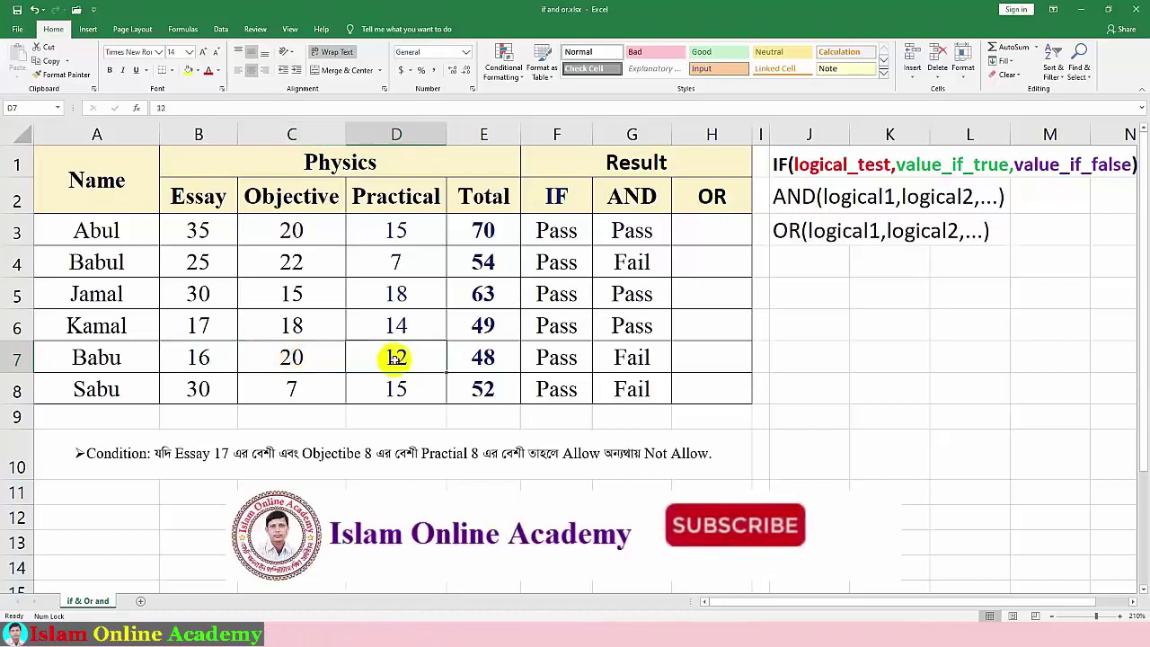
click(201, 359)
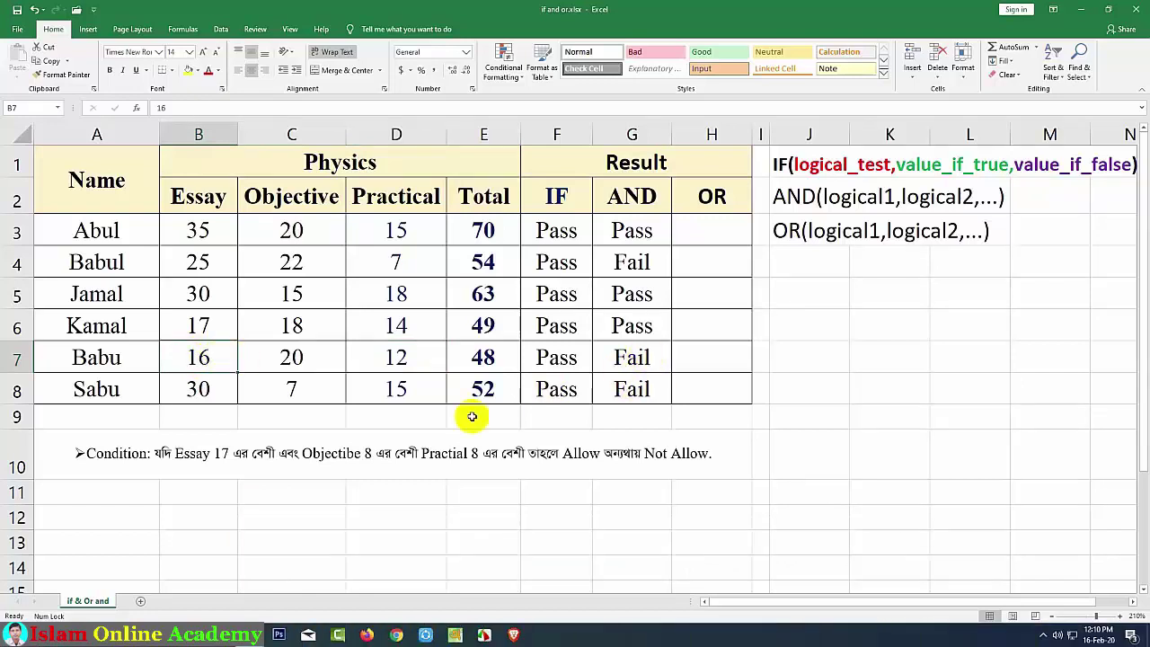
text(17)
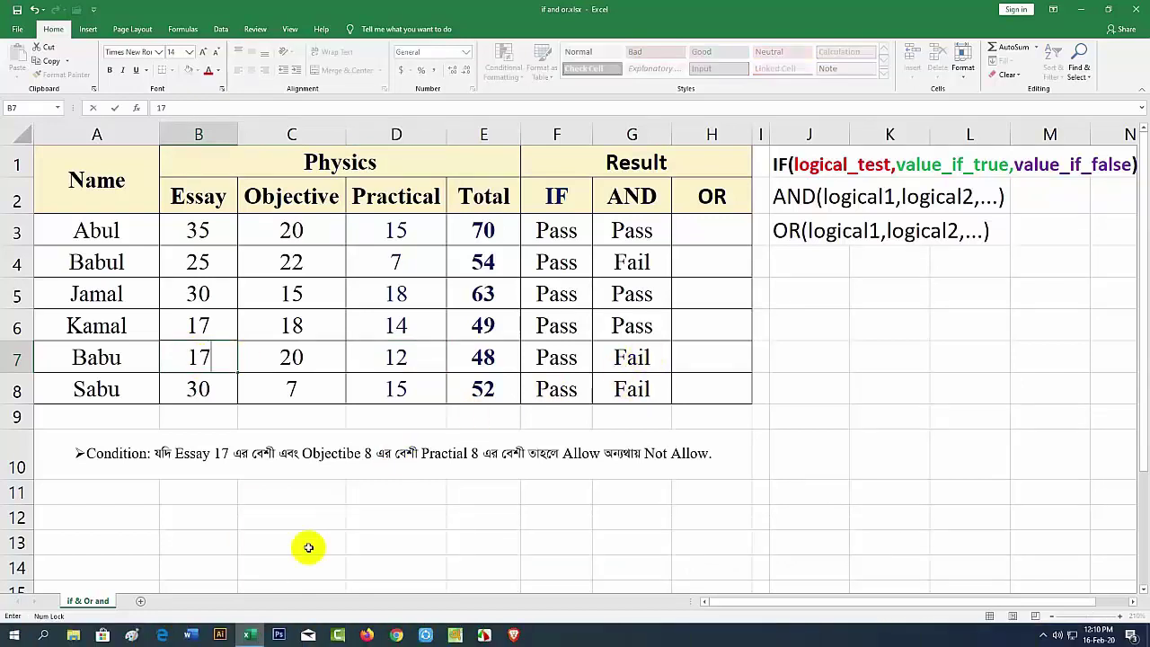
click(323, 543)
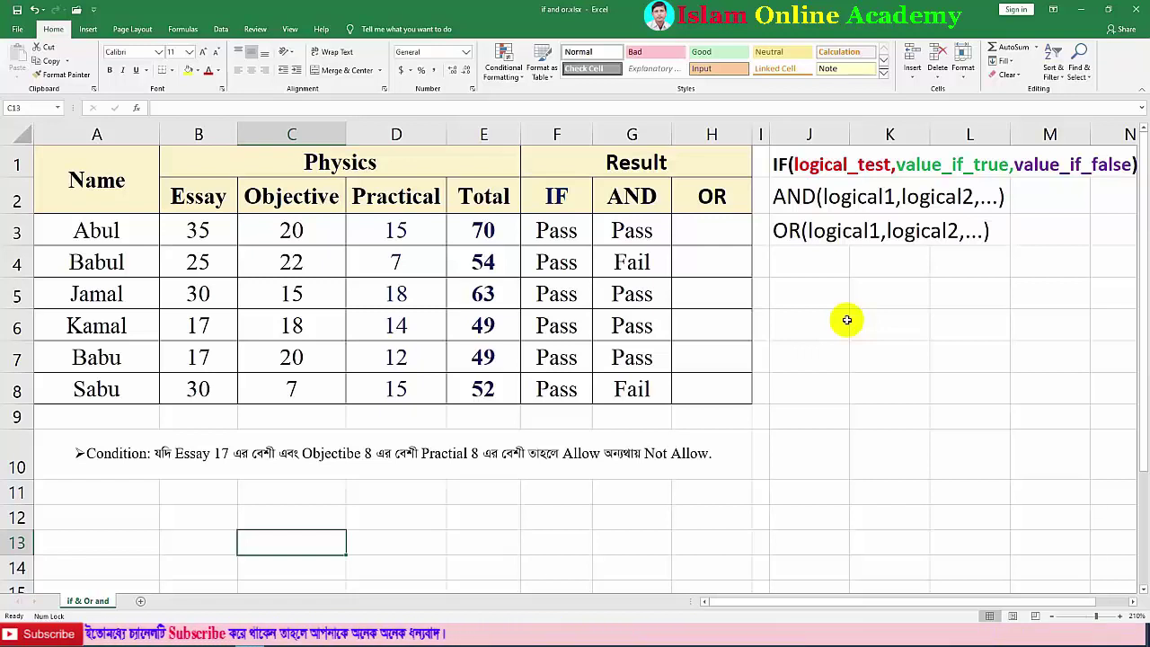
Step: Start an OR formula in H3 with B3>=17 as its first condition
click(713, 231)
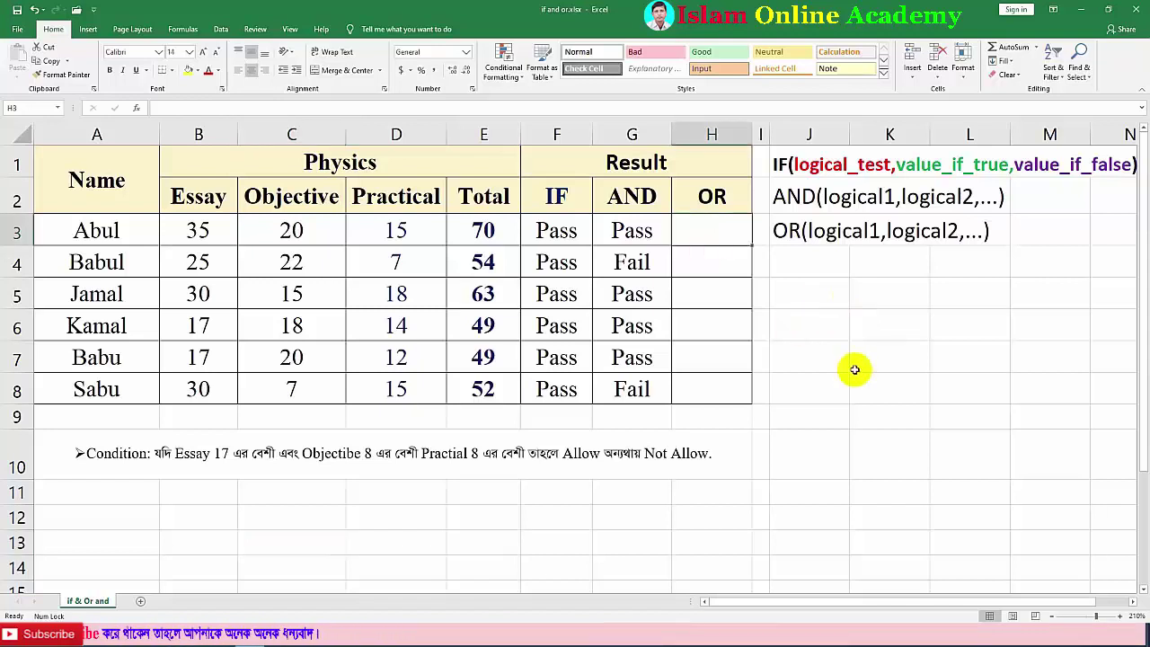
text(=or)
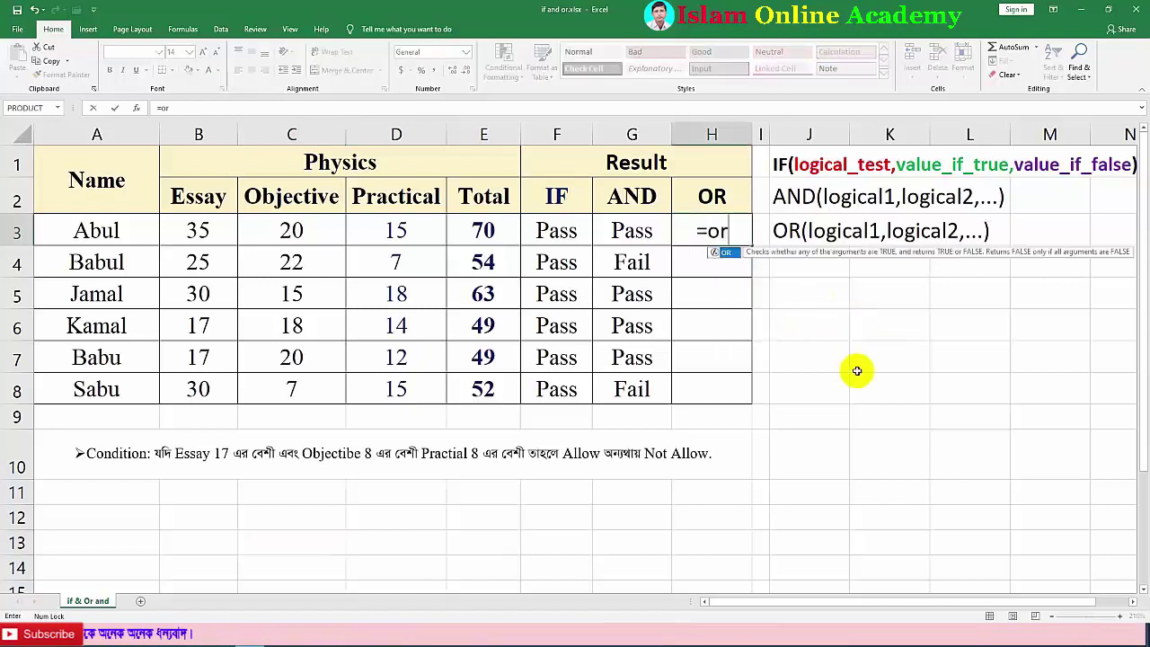
text(()
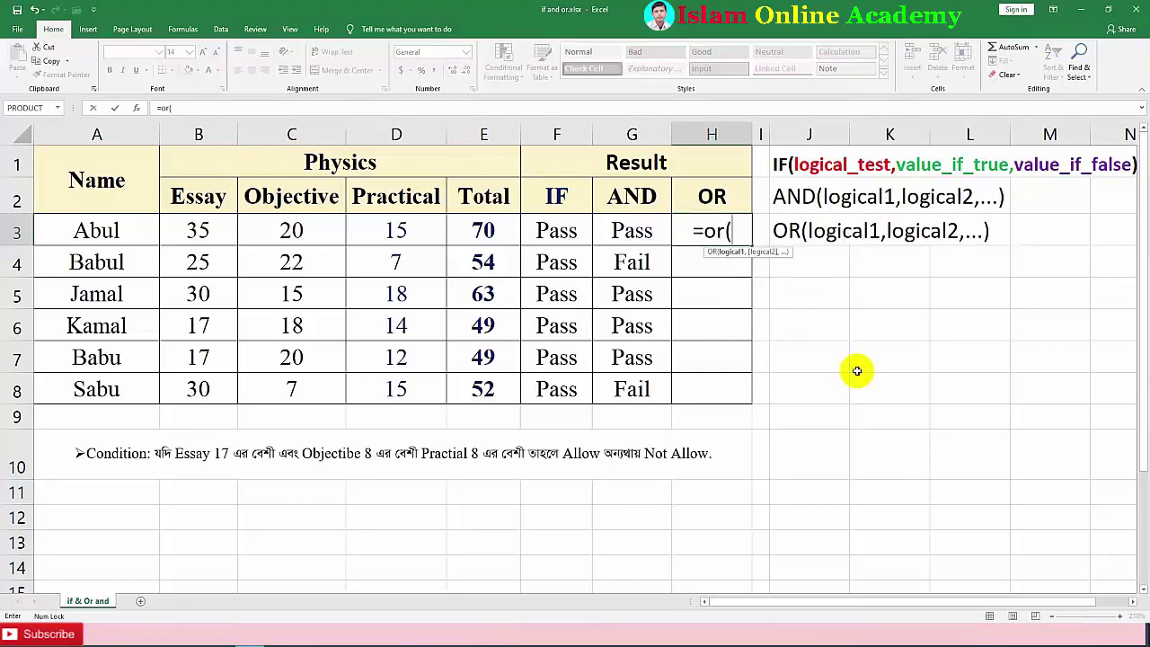
click(197, 232)
text(>=)
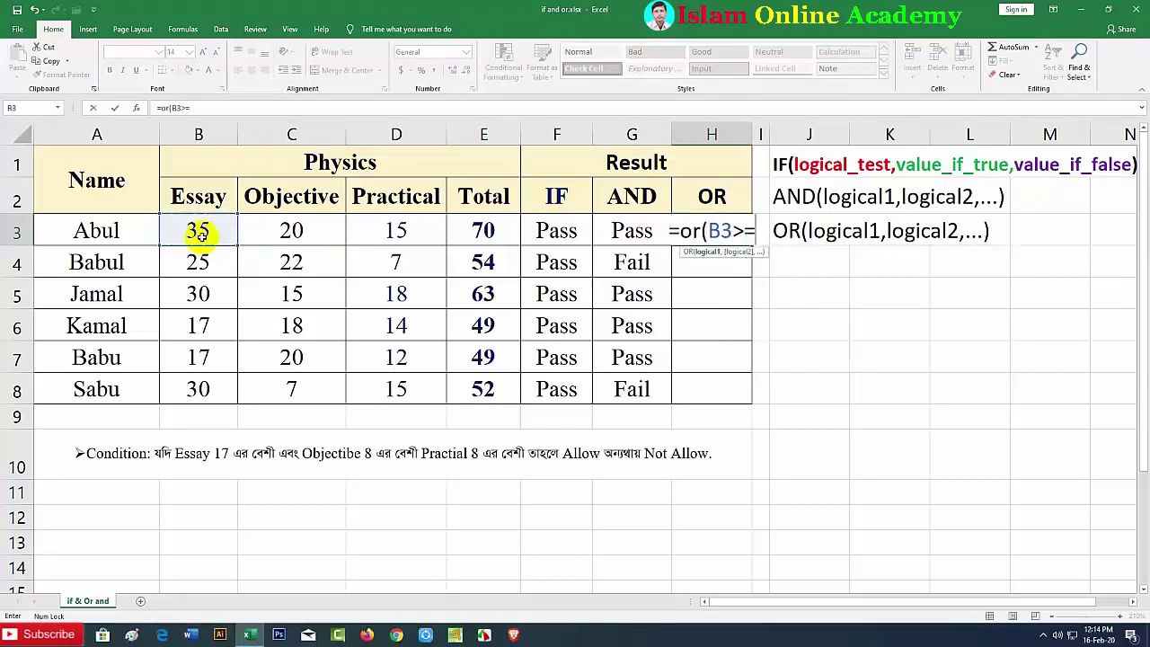
text(17)
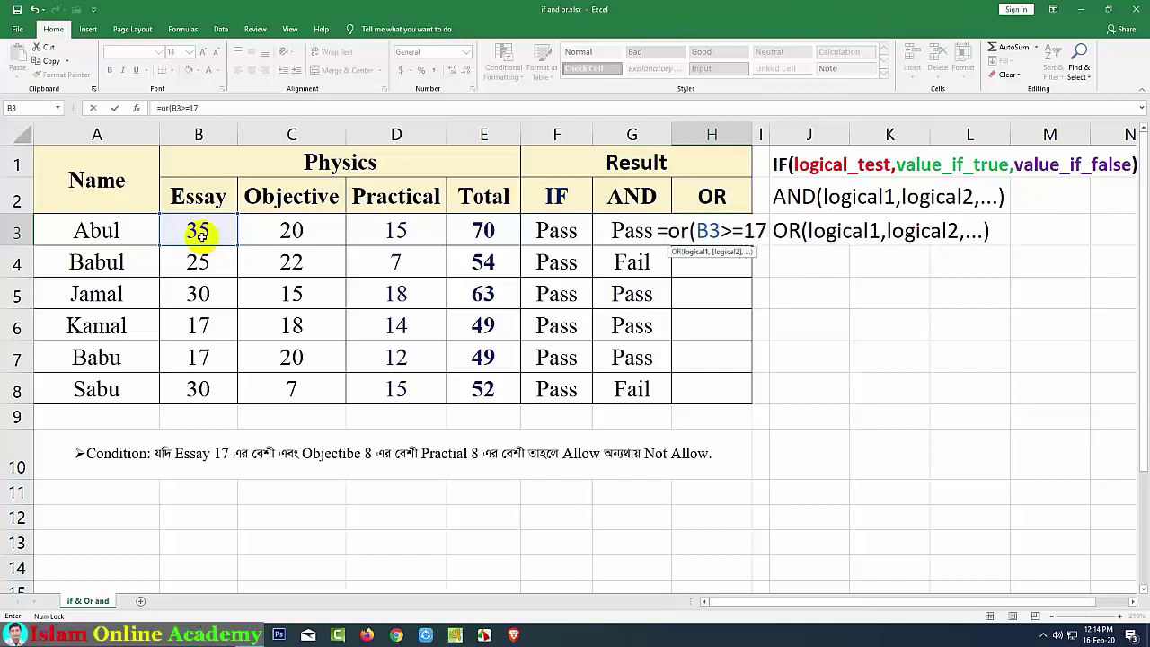
text(,)
Step: Complete the OR formula in H3 with the conditions C3>=8 and D3>=8
click(288, 231)
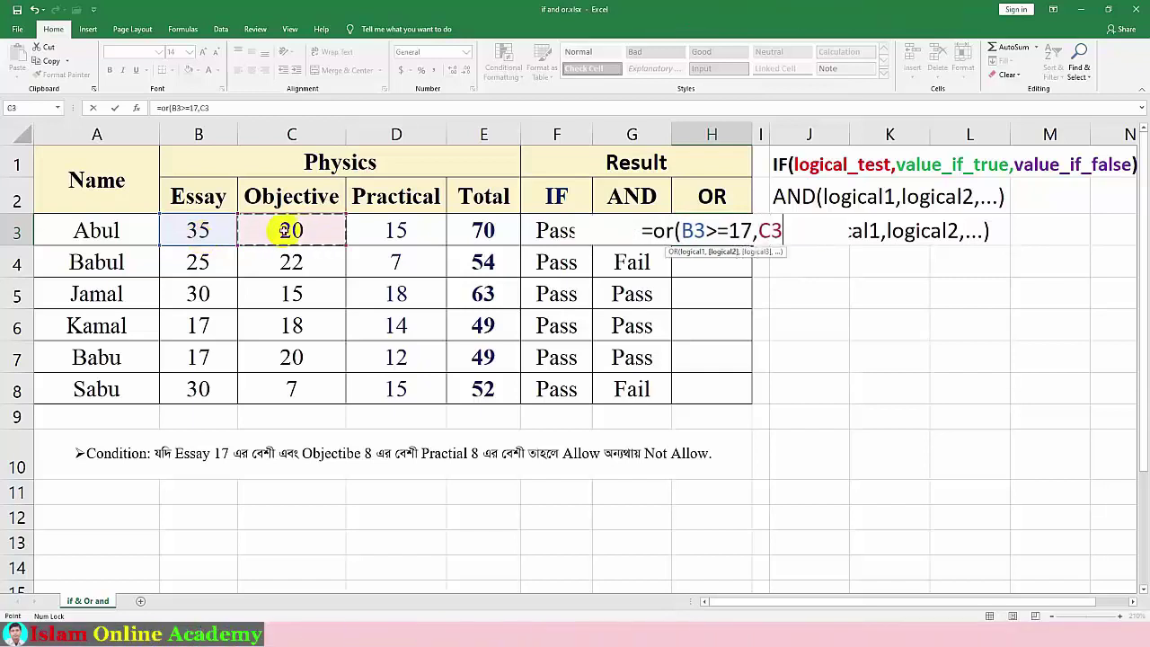
text(>=8)
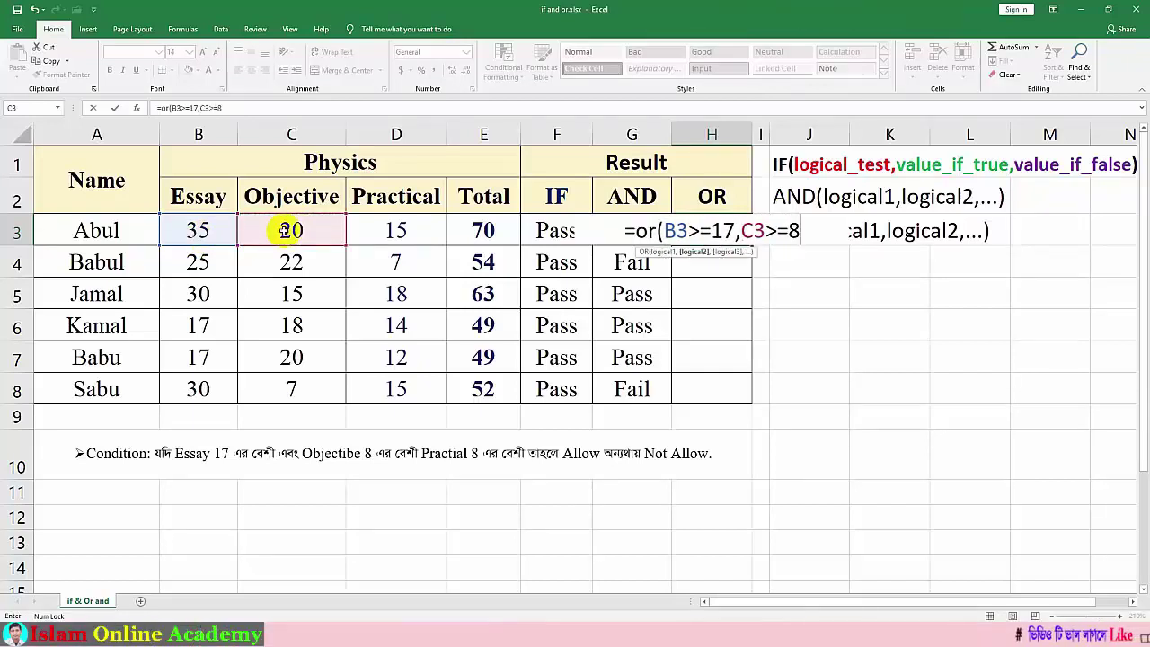
text(,)
click(396, 229)
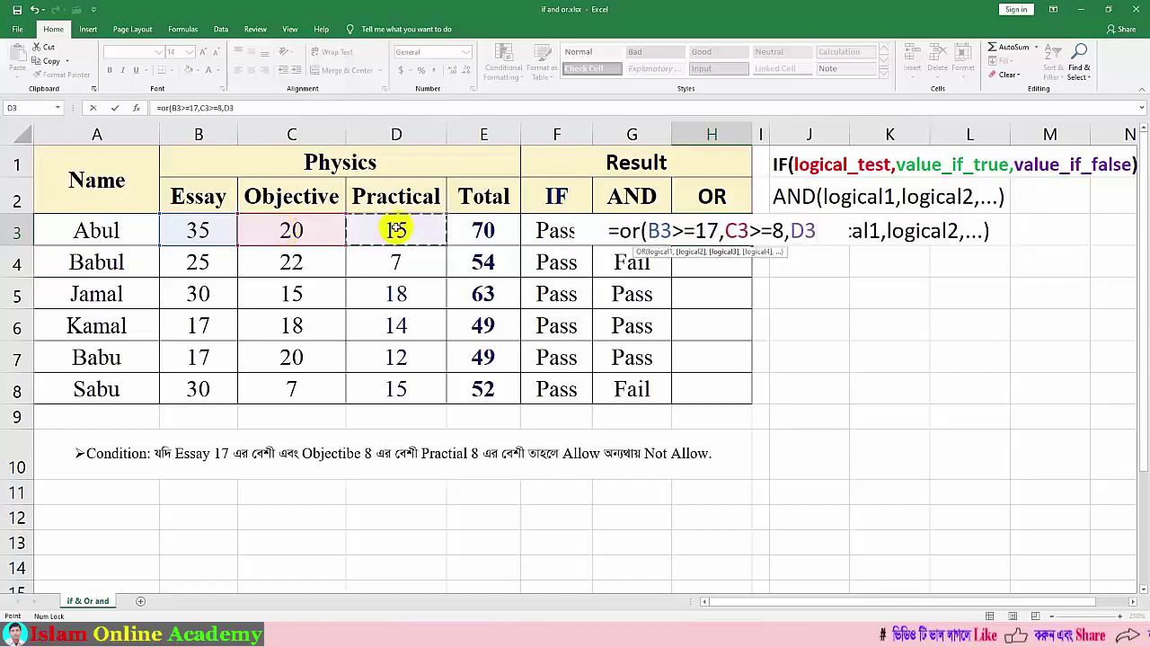
text(>=)
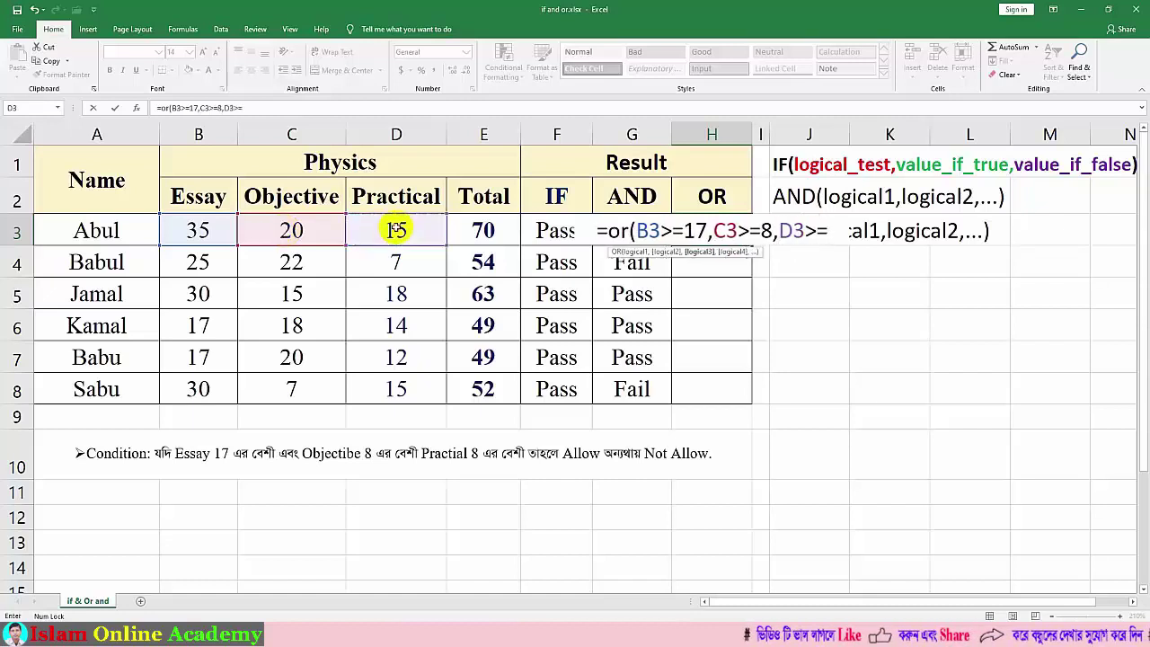
text(8))
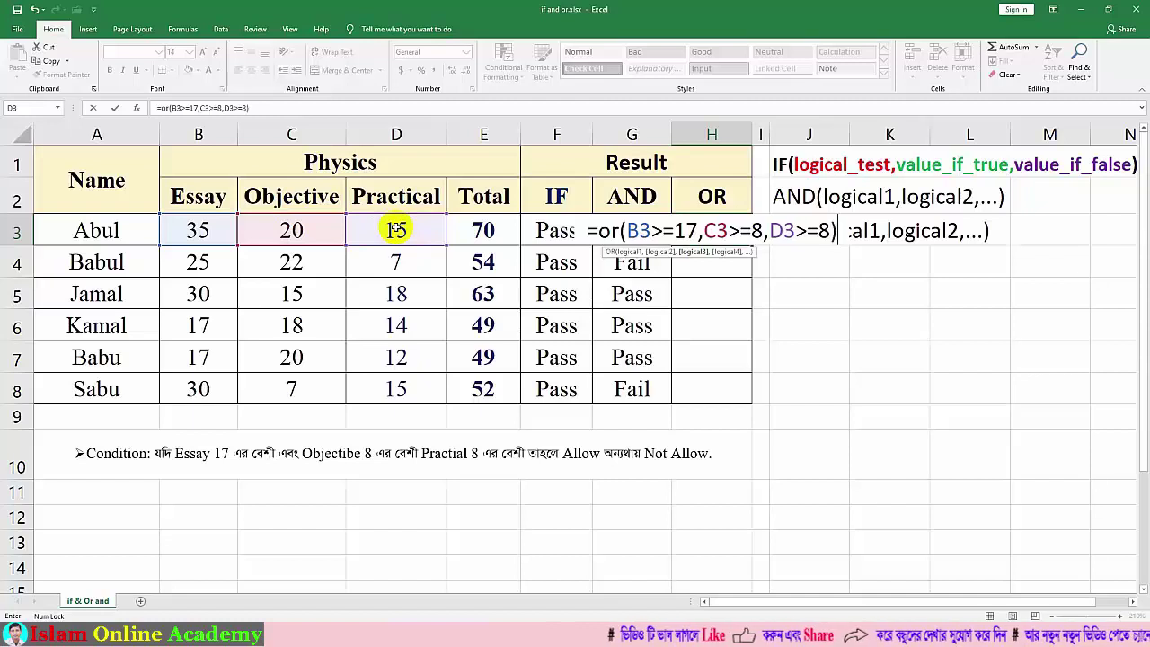
key(Return)
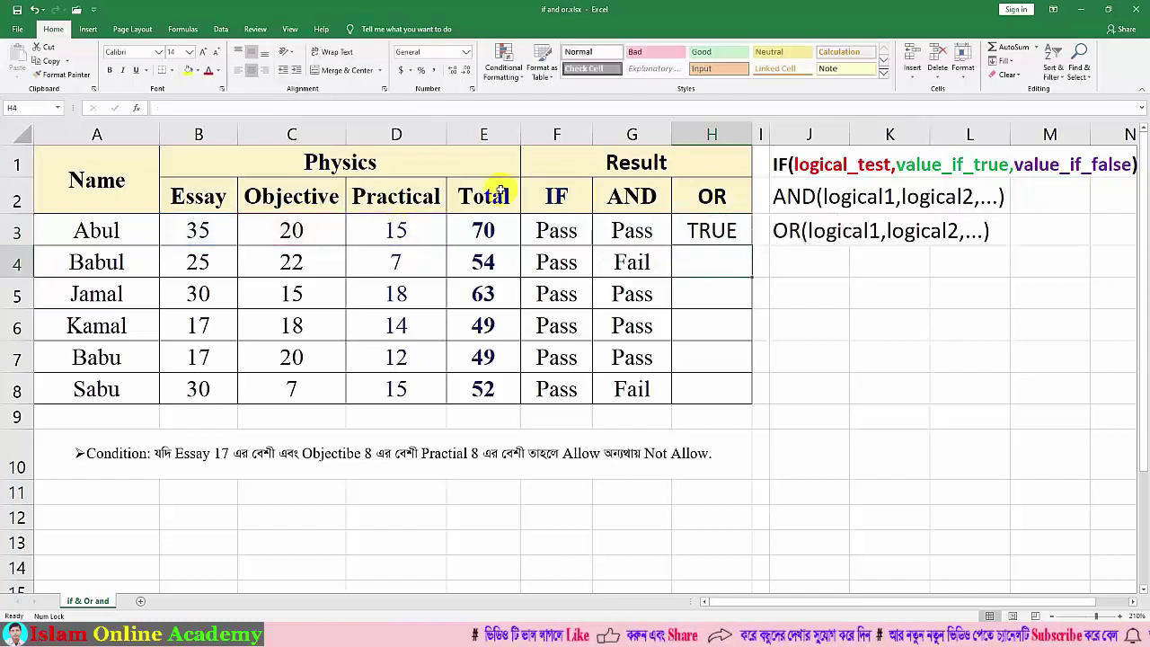
Step: Fill the OR formula from H3 down to H8
click(728, 244)
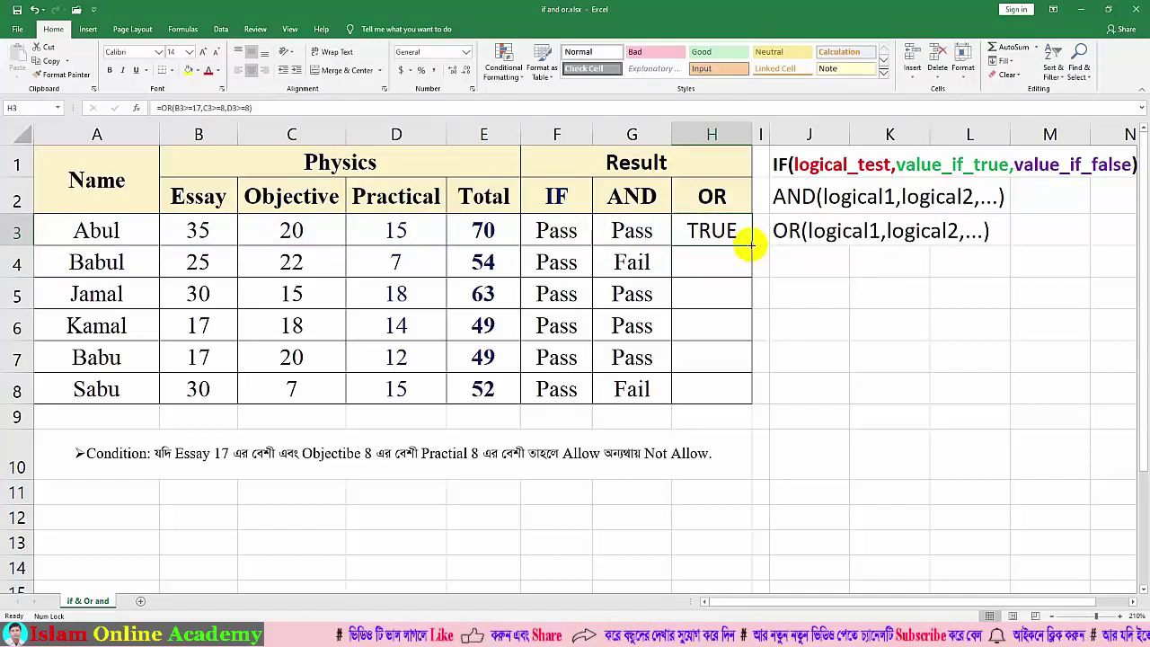
drag(751, 247, 753, 390)
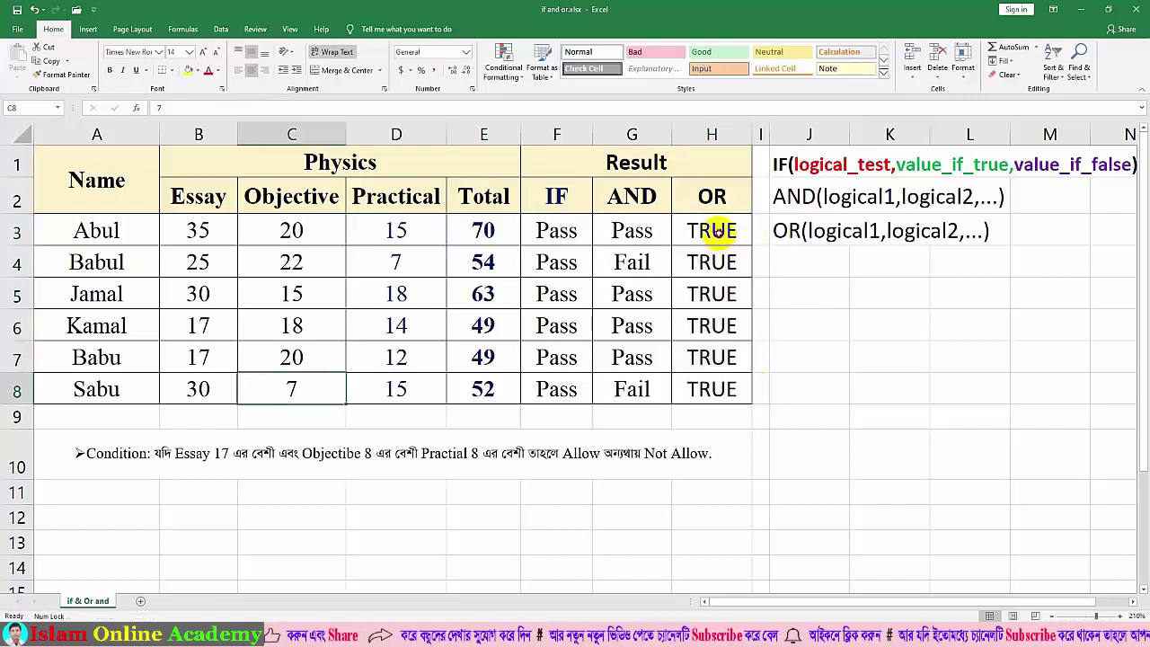
Step: Wrap the OR formula in H3 in an IF function so that it serves as the logical test
click(717, 231)
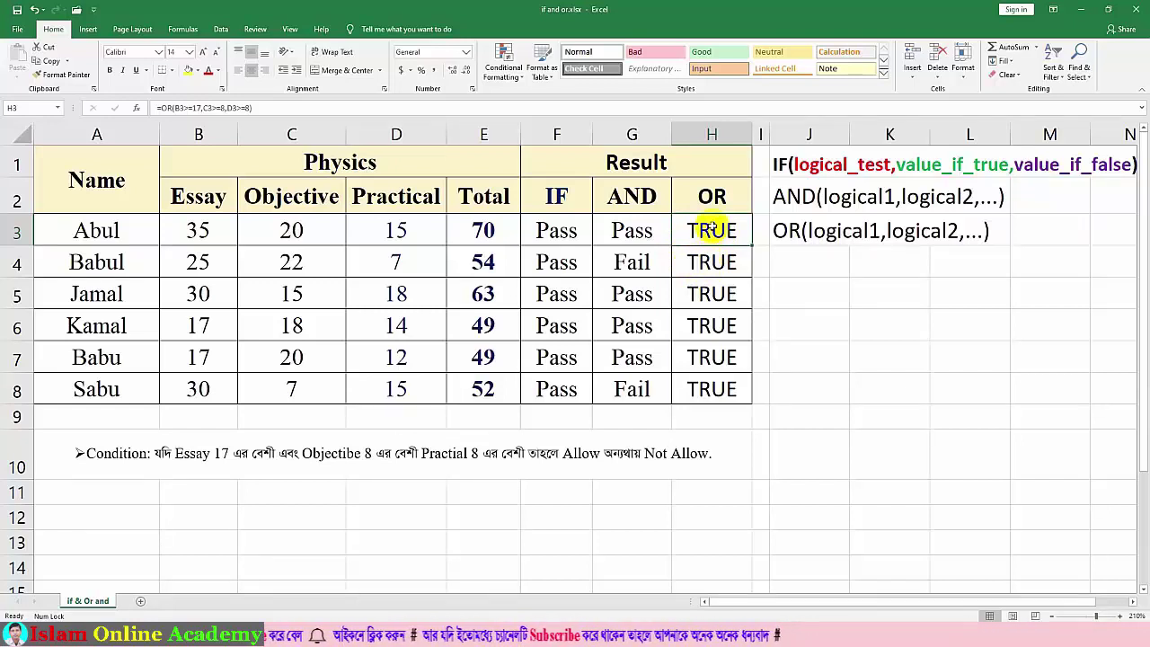
double_click(710, 230)
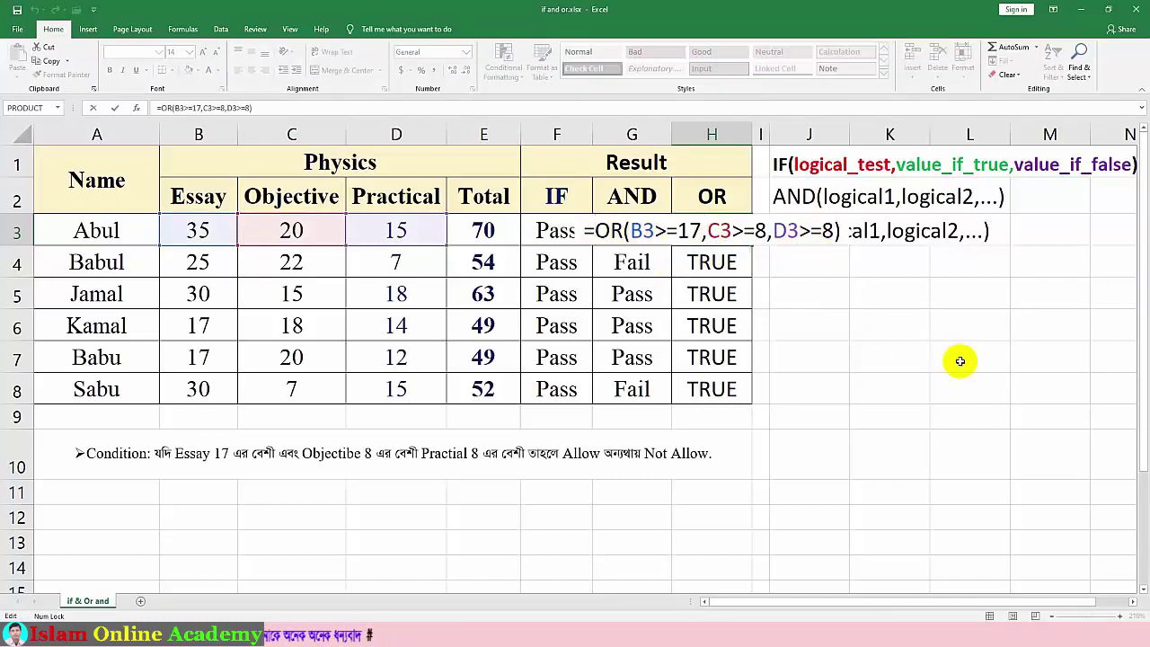
text(if)
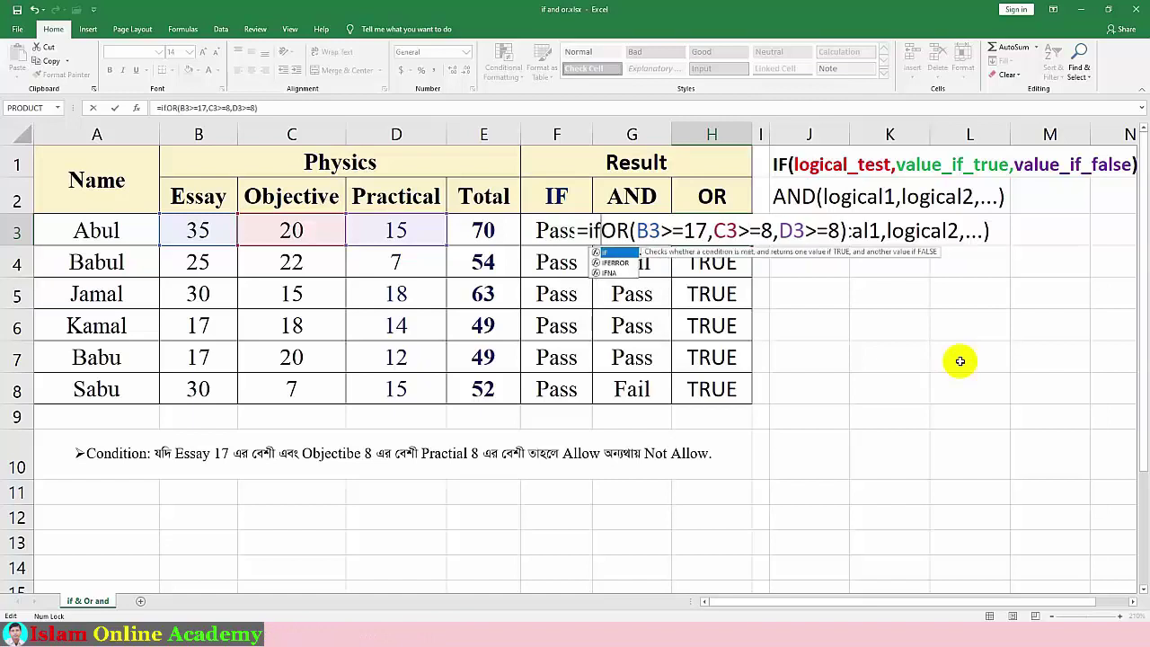
text(()
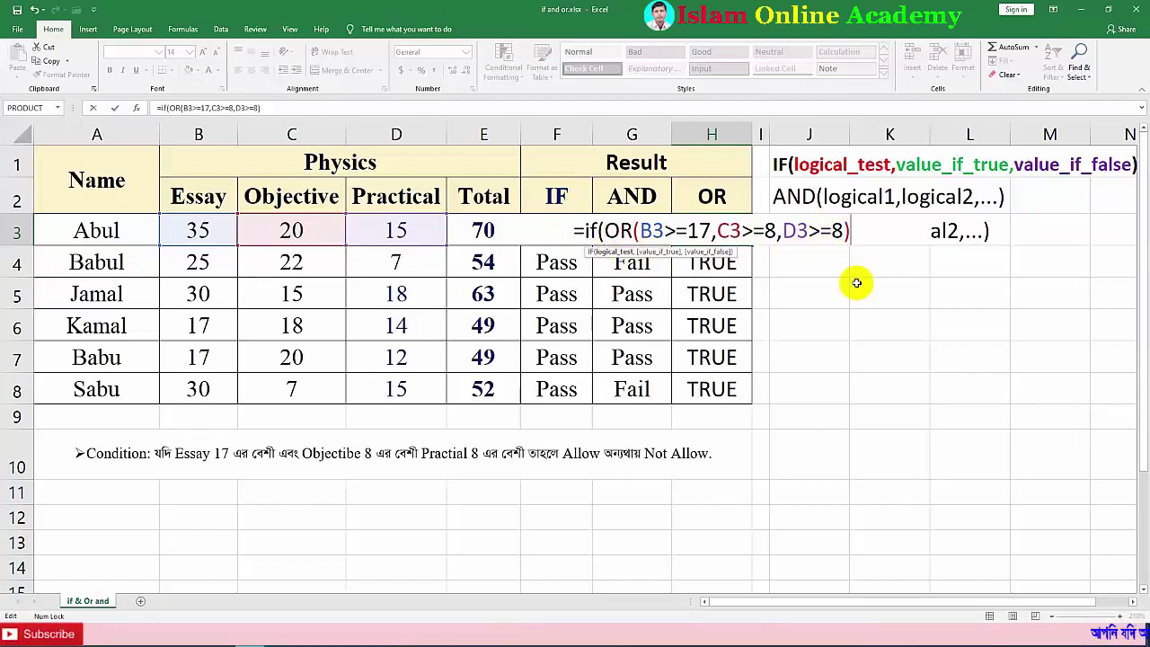
Step: Complete the IF formula in H3 with "Pass" as the value if true and "Fail" as the value if false
text(,)
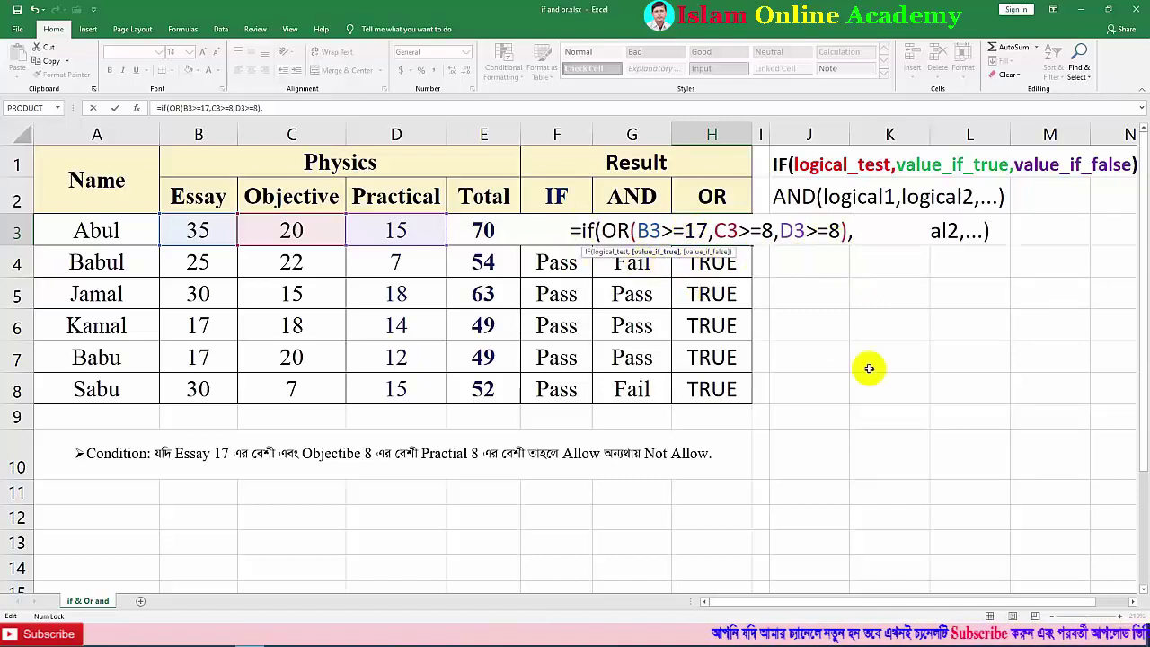
text(")
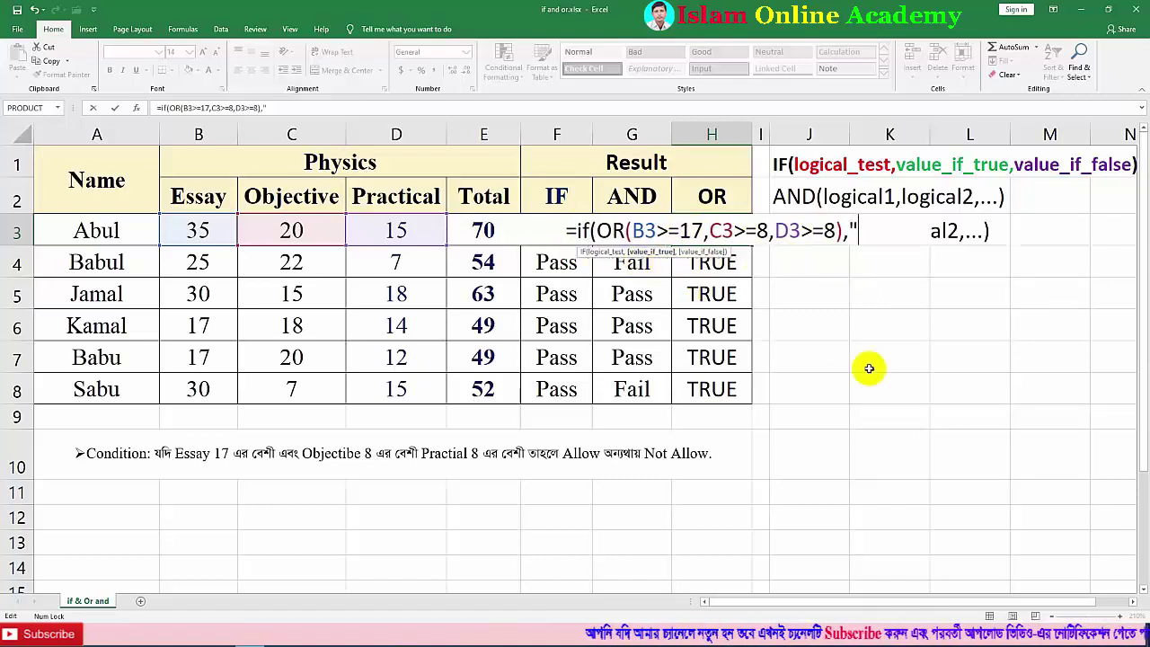
text(Pass")
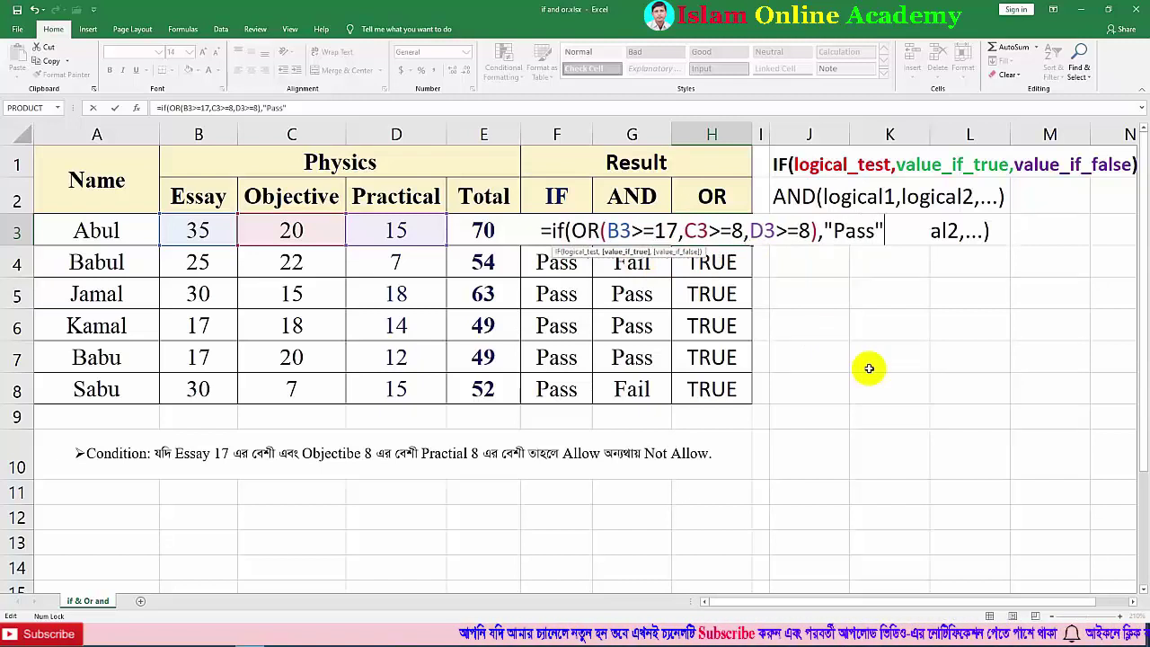
text(,)
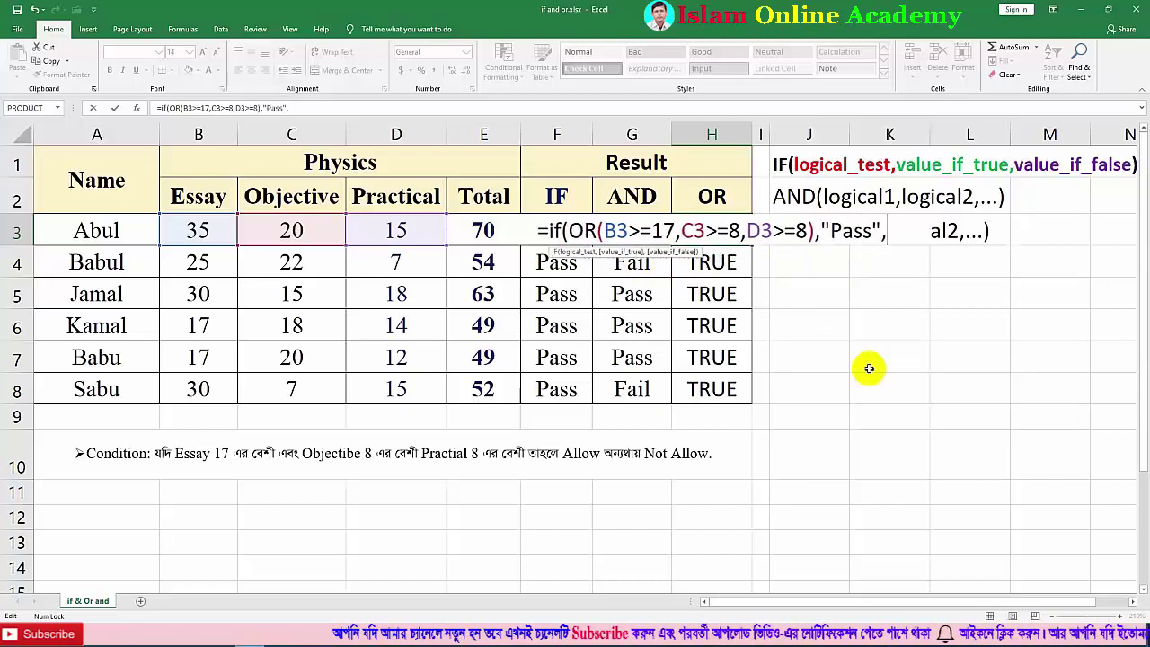
text(")
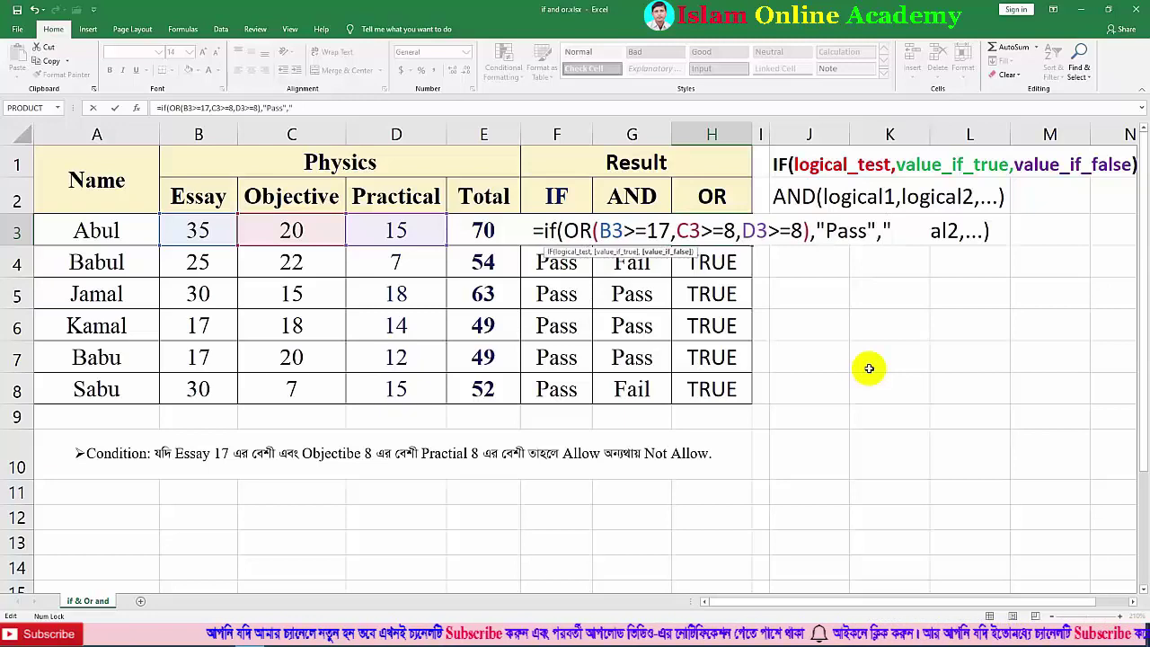
text(Fail")
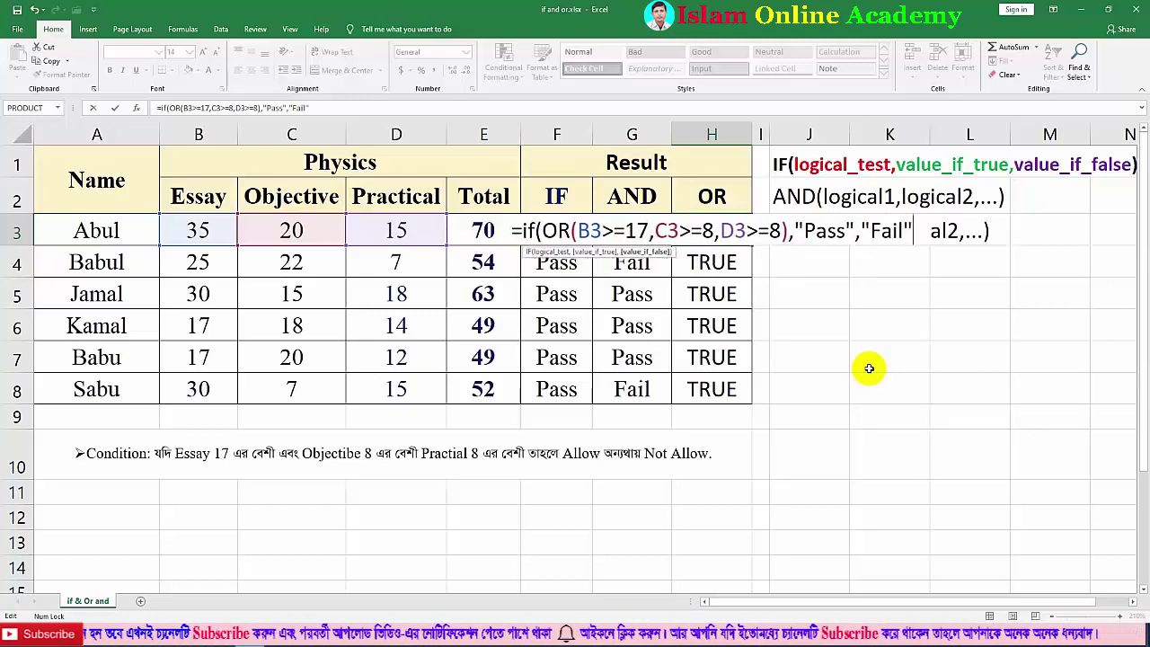
text())
key(Return)
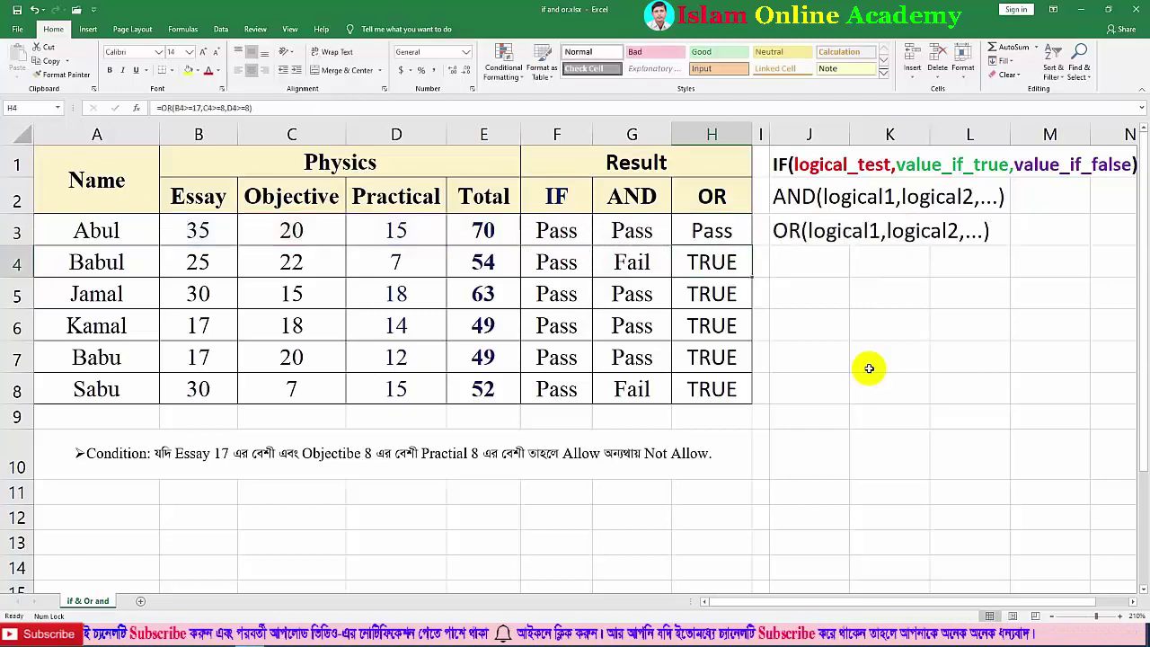
Step: Fill the combined IF and OR formula from H3 down to H8 and compare the AND and OR results in row 8
click(727, 231)
drag(750, 256, 742, 400)
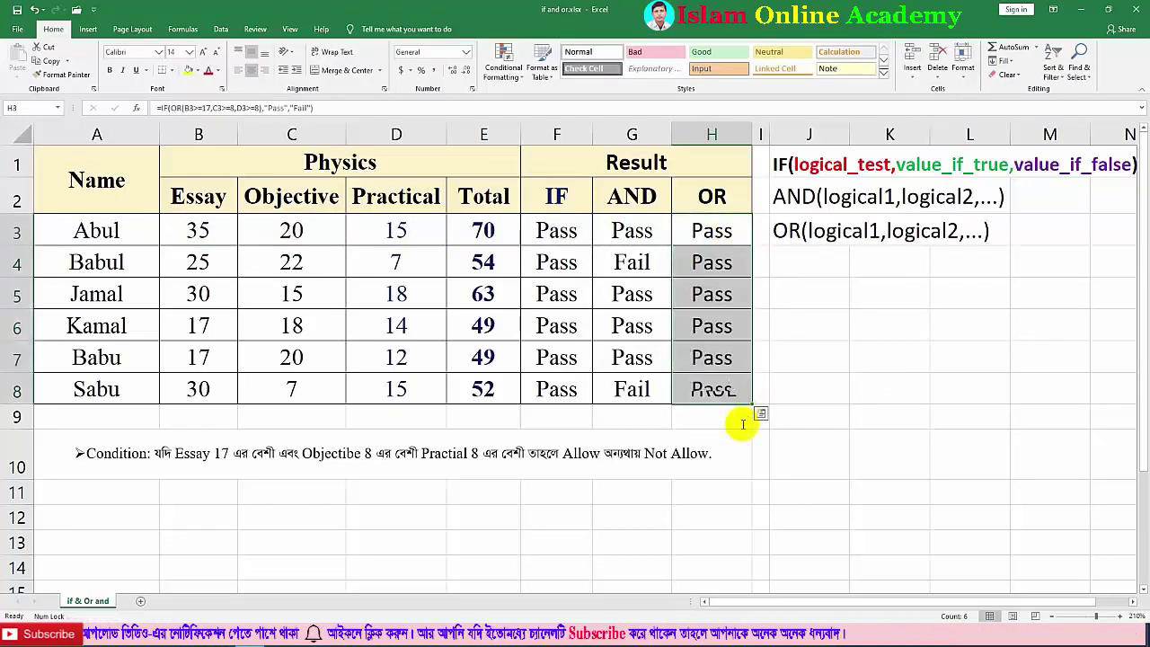
click(742, 429)
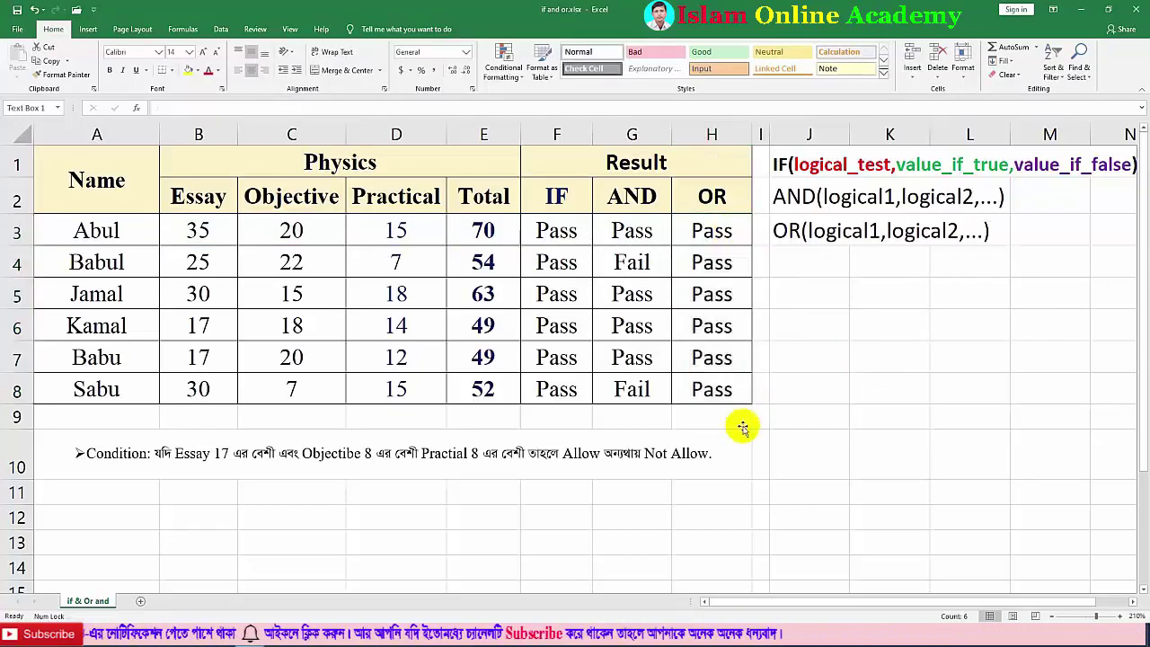
click(633, 389)
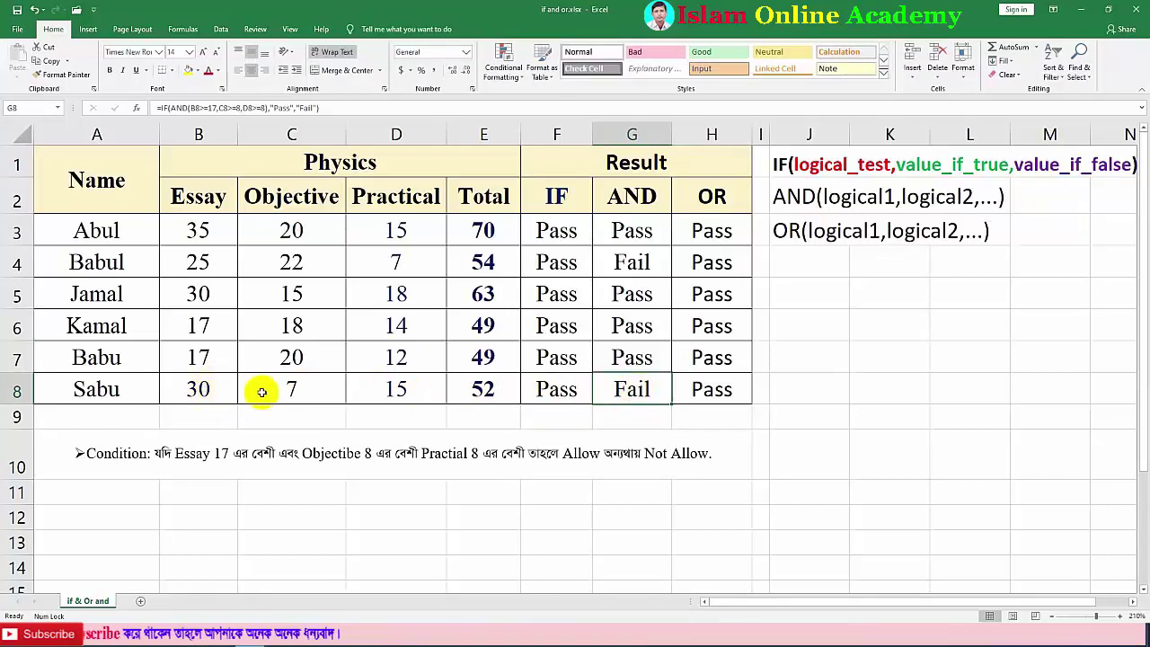
click(714, 392)
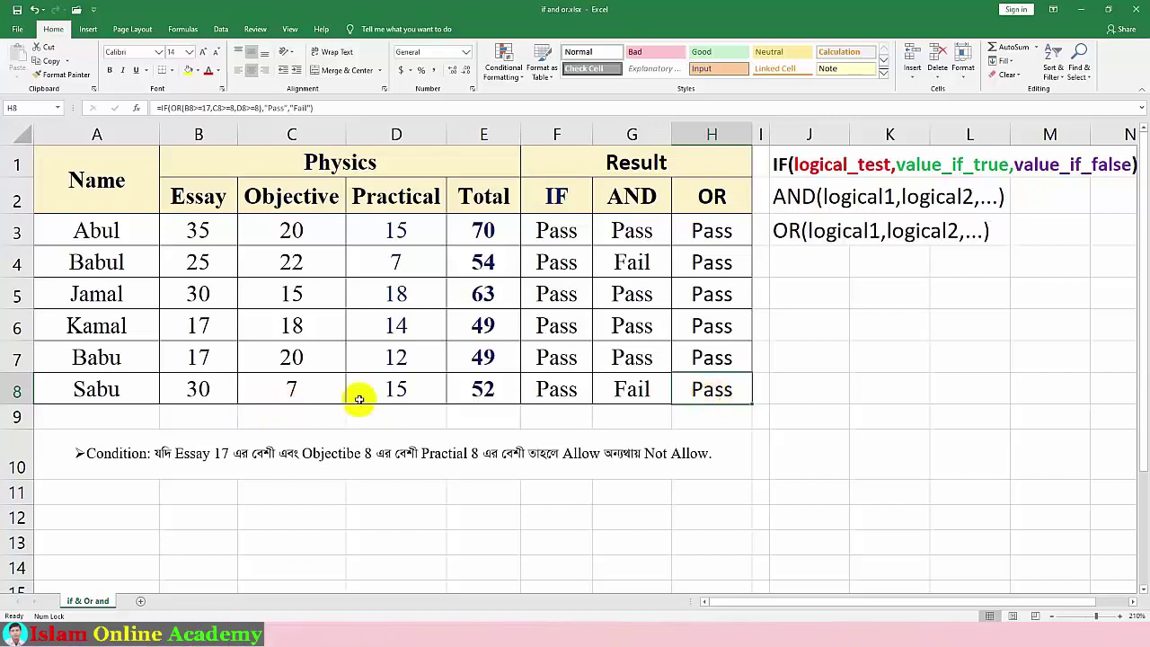
click(396, 393)
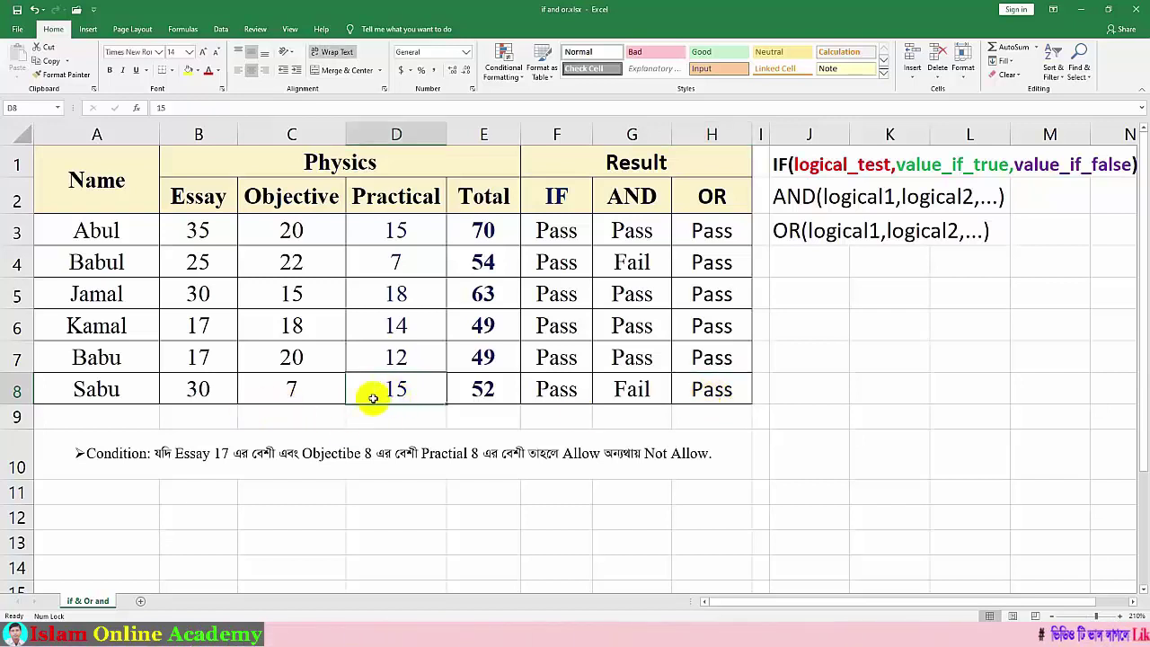
Step: Test the result formulas in row 8 by setting the Practical mark in D8 to 6 and the Essay mark in B8 to 16
click(305, 392)
click(398, 390)
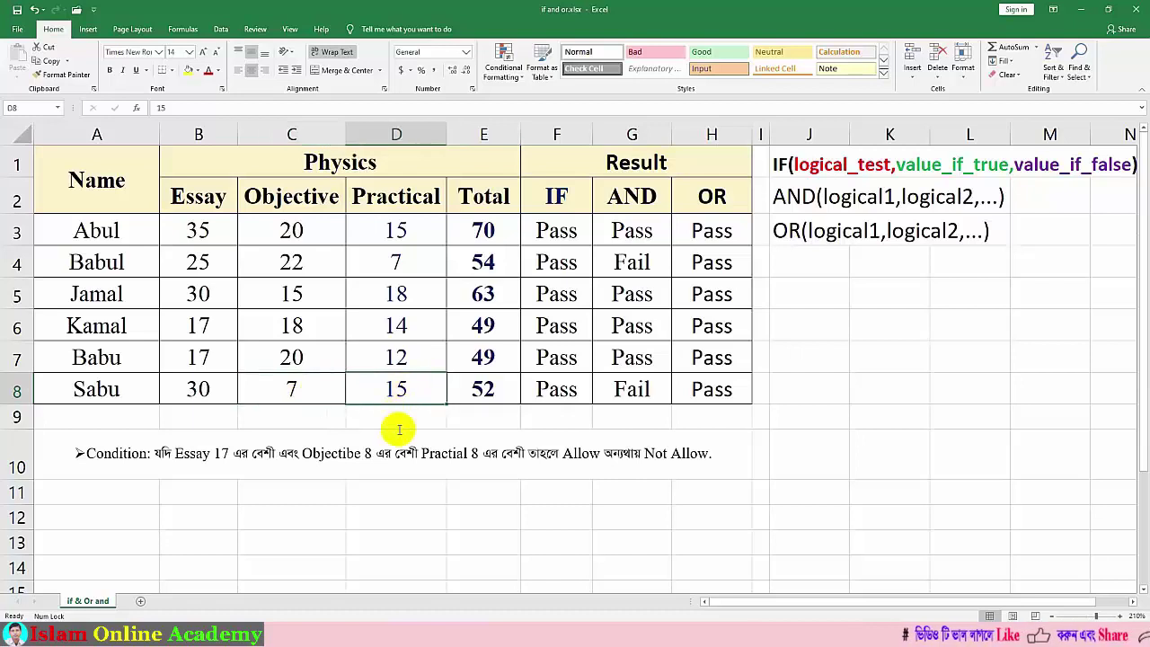
text(6)
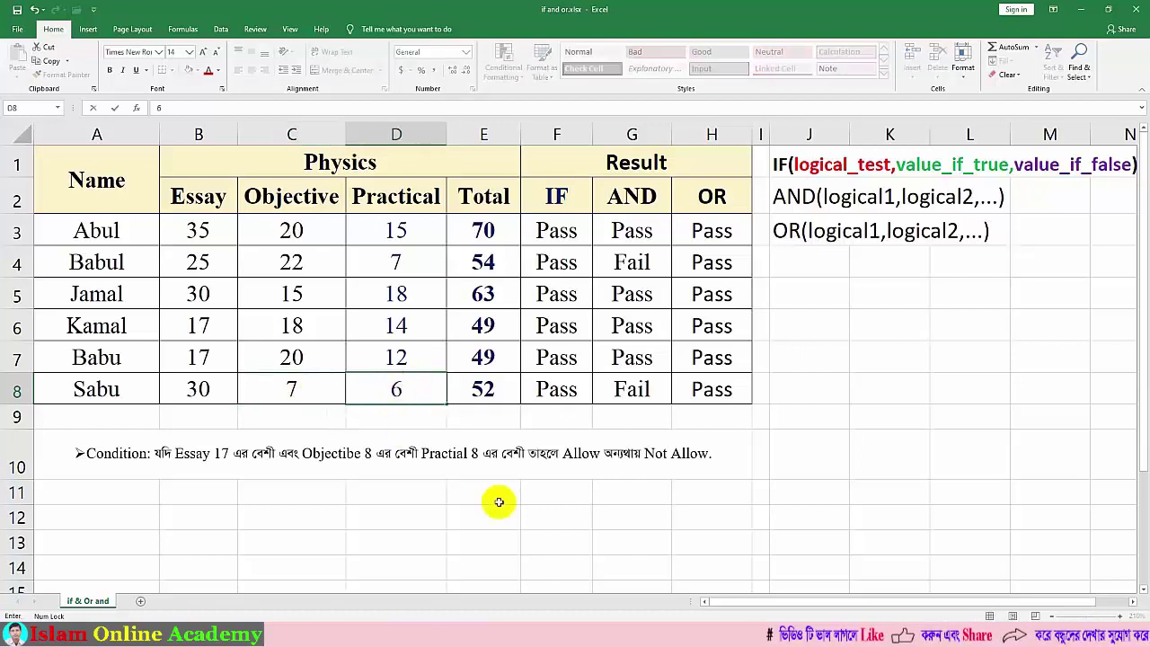
click(565, 521)
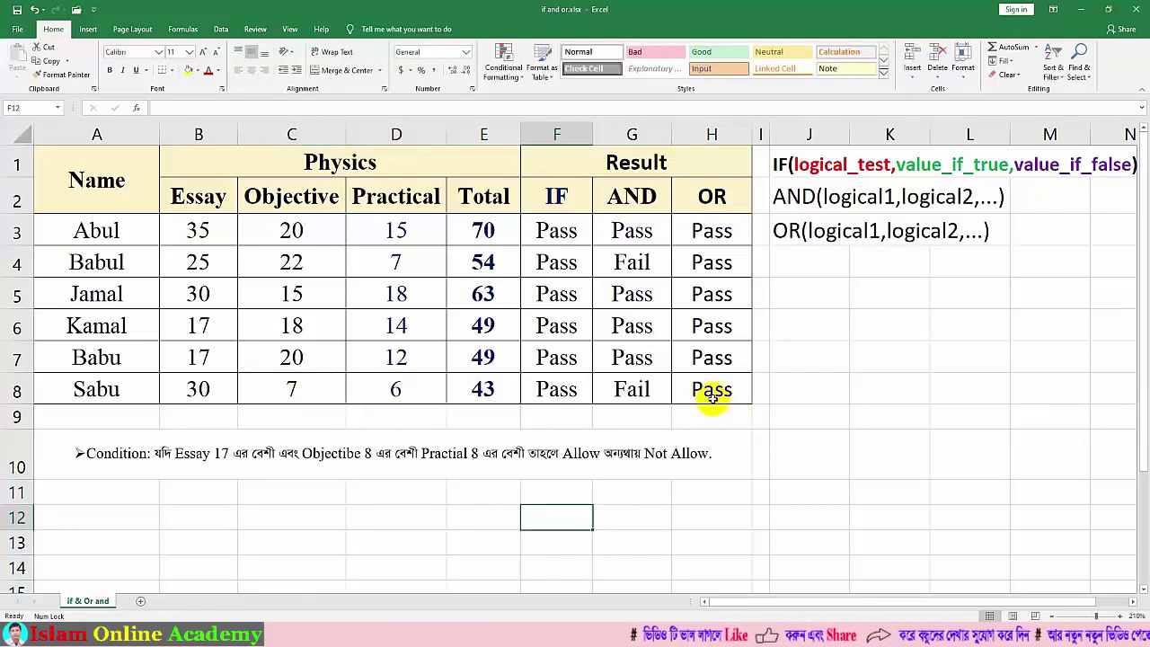
click(207, 390)
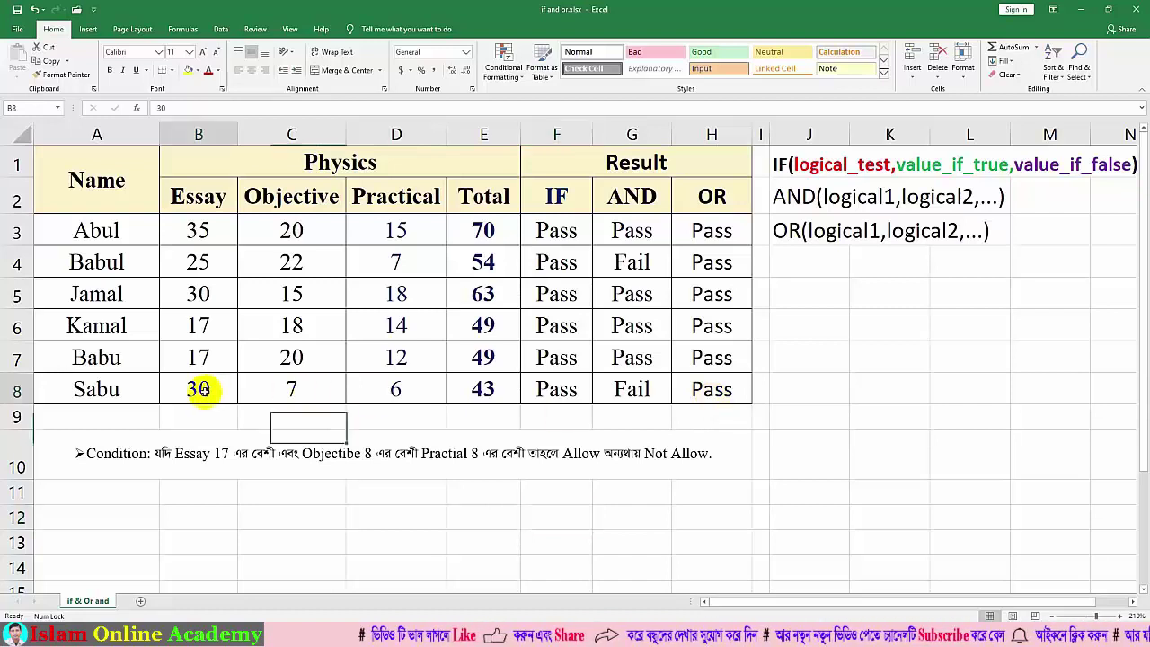
text(16)
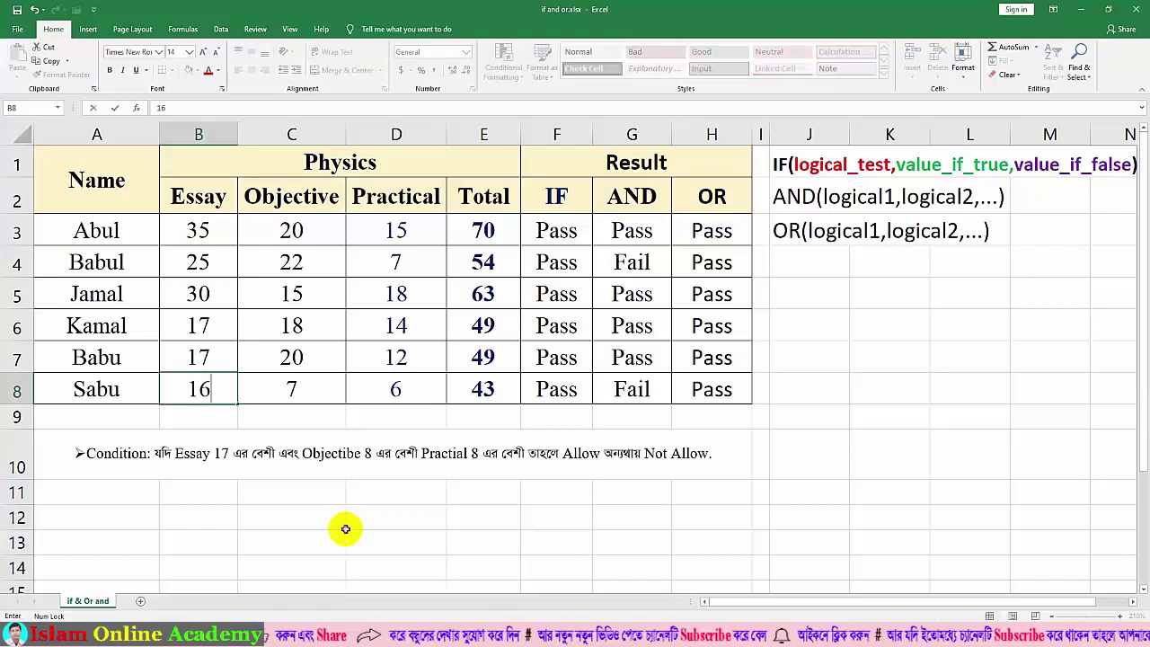
drag(345, 530, 352, 526)
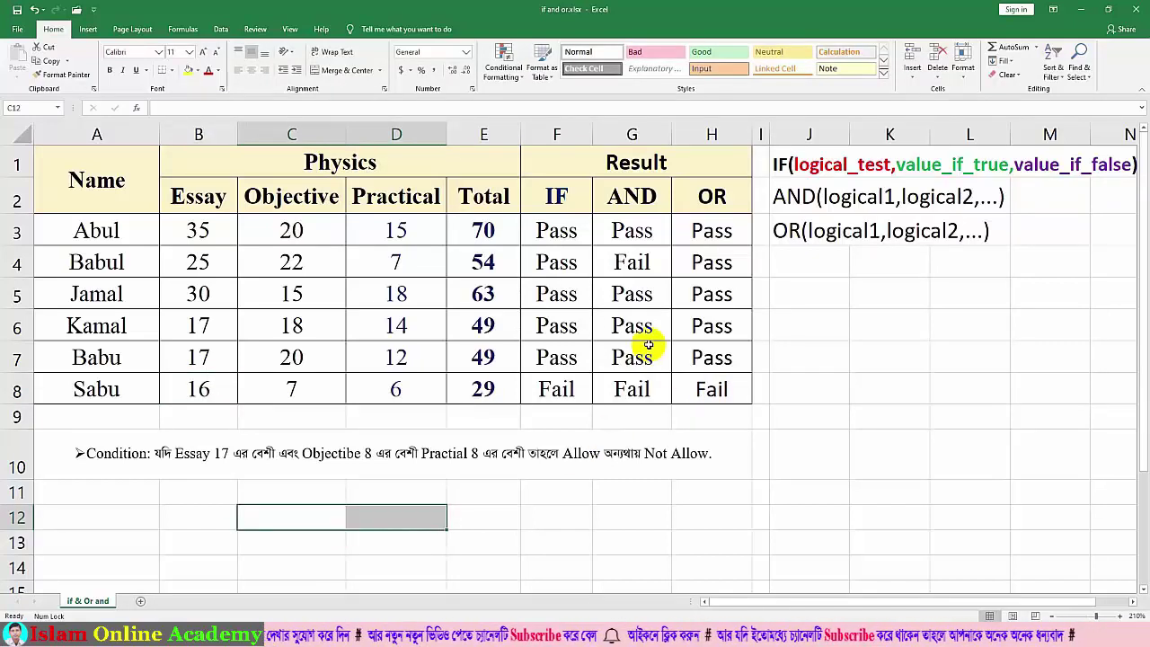
click(790, 348)
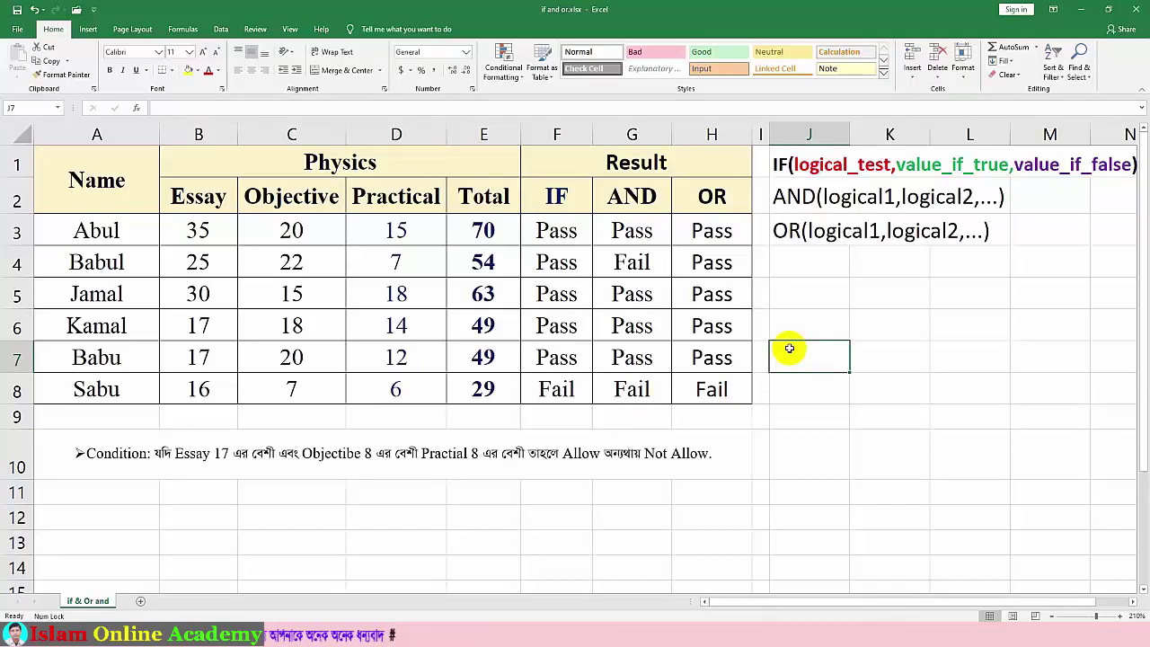
click(789, 264)
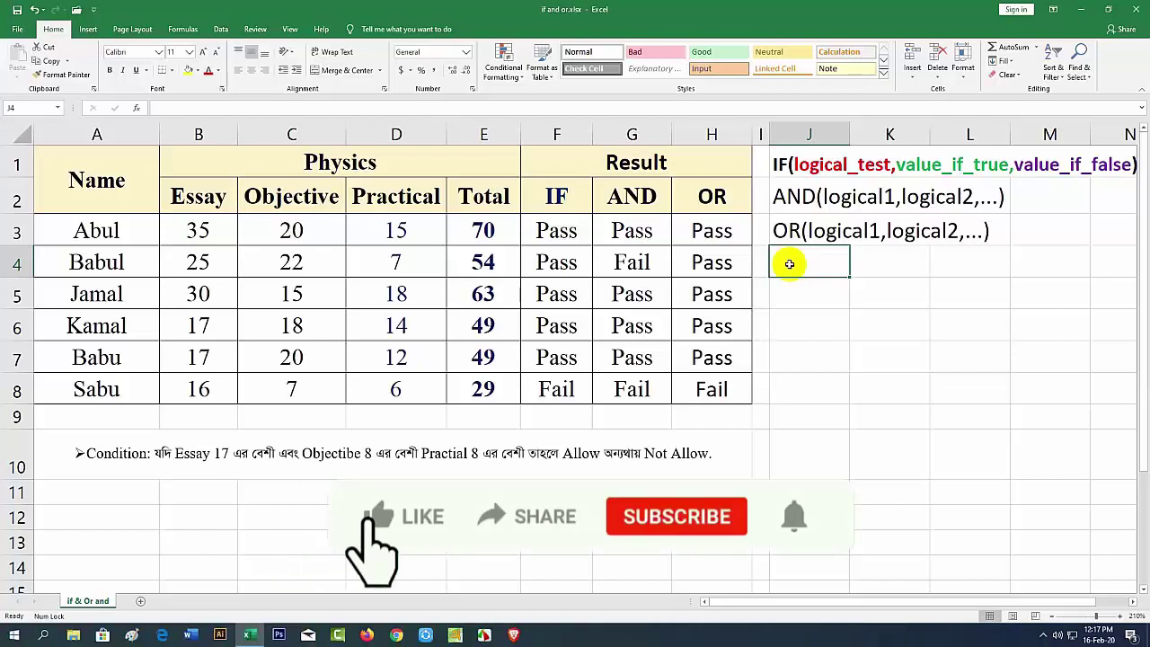
click(808, 292)
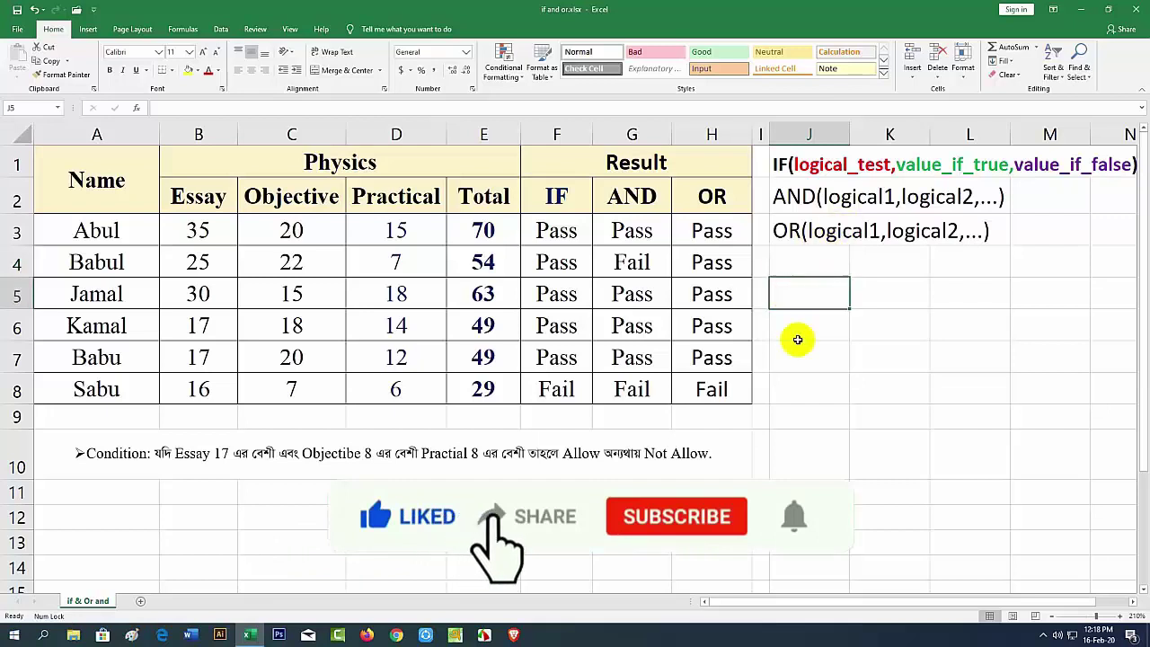